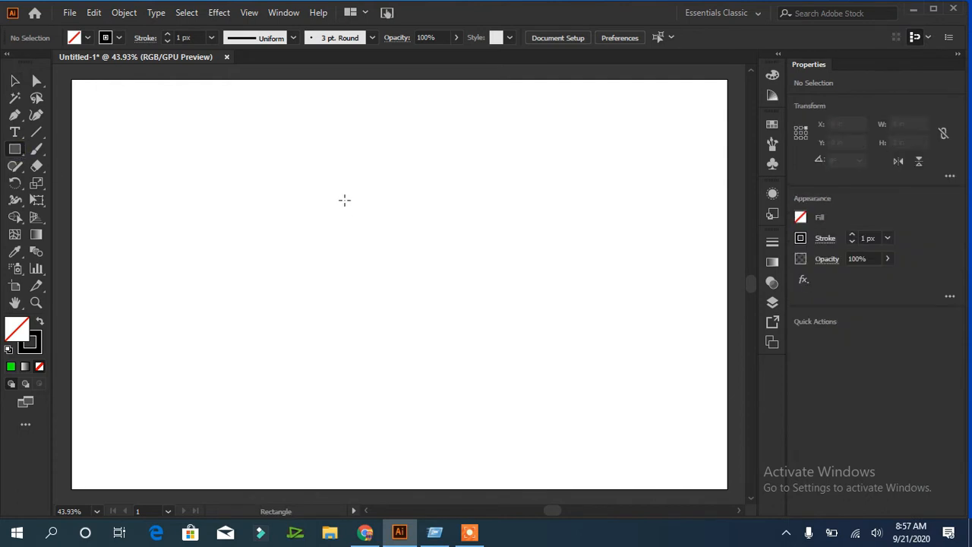
- Draw a rectangle about 11.63 by 6.89 in near the artboard's centre and fill it black
{"action": "left_click_drag", "start_coordinate": [216, 138], "coordinate": [644, 392]}
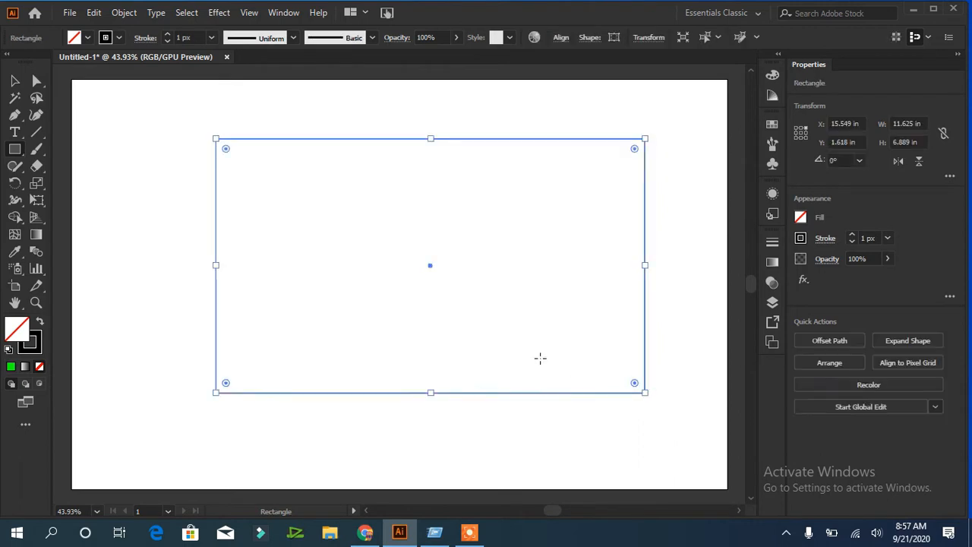
{"action": "left_click_drag", "start_coordinate": [430, 267], "coordinate": [401, 269]}
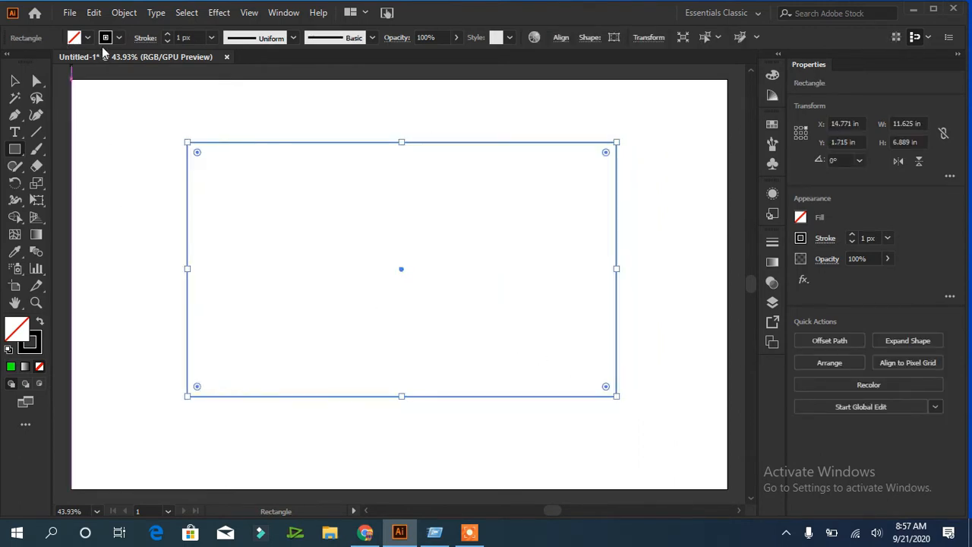
{"action": "left_click", "coordinate": [87, 37]}
{"action": "left_click", "coordinate": [39, 62]}
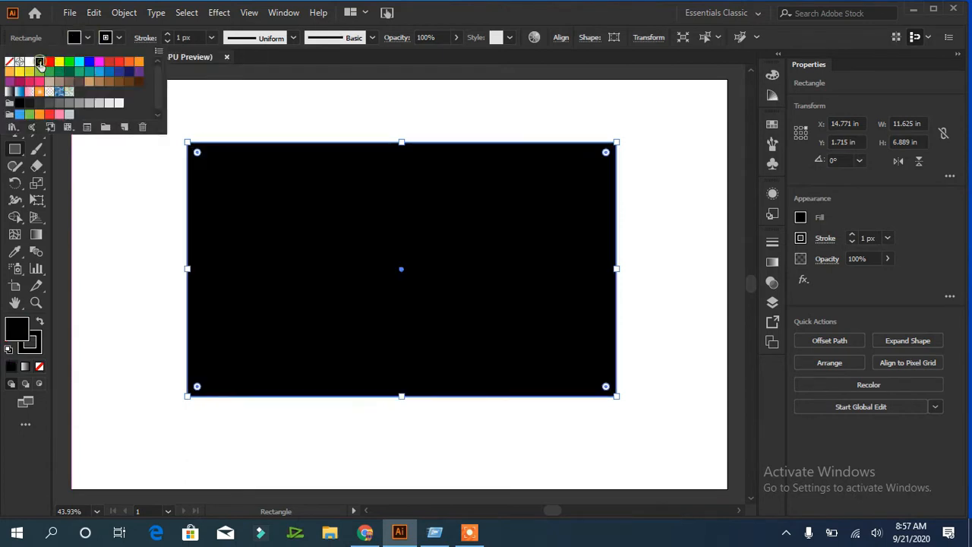
{"action": "left_click", "coordinate": [659, 160]}
{"action": "left_click", "coordinate": [933, 8]}
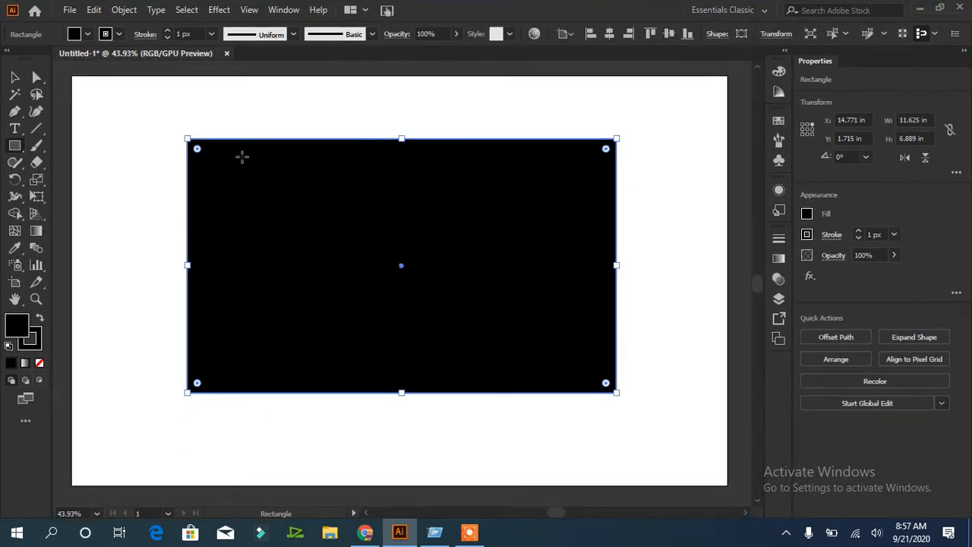
- Lock the black rectangle in the layer list
{"action": "left_click", "coordinate": [779, 302]}
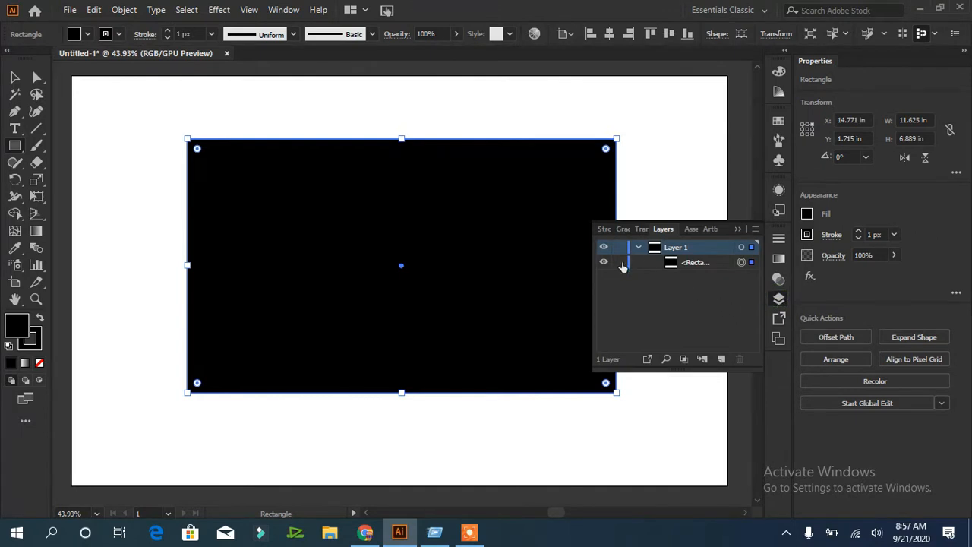
{"action": "left_click", "coordinate": [620, 262]}
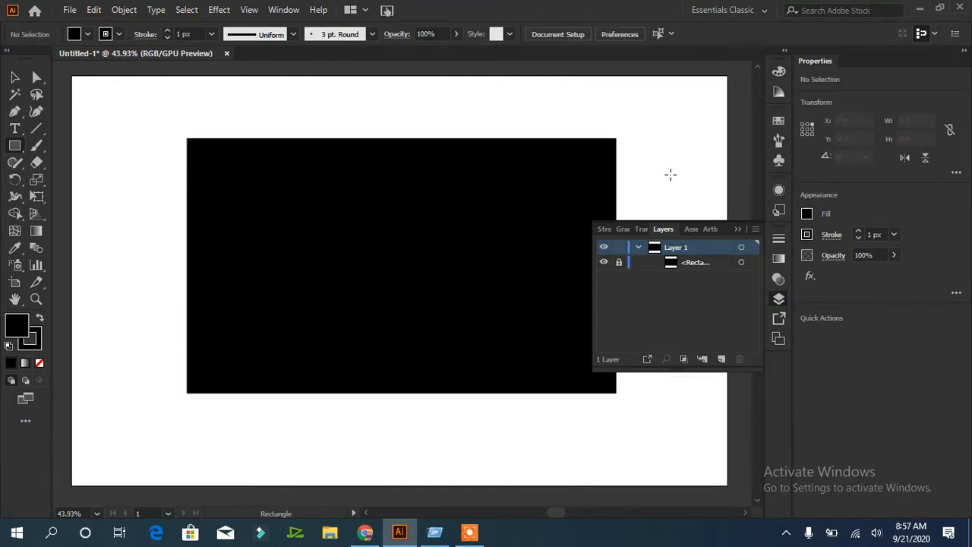
{"action": "left_click", "coordinate": [15, 79]}
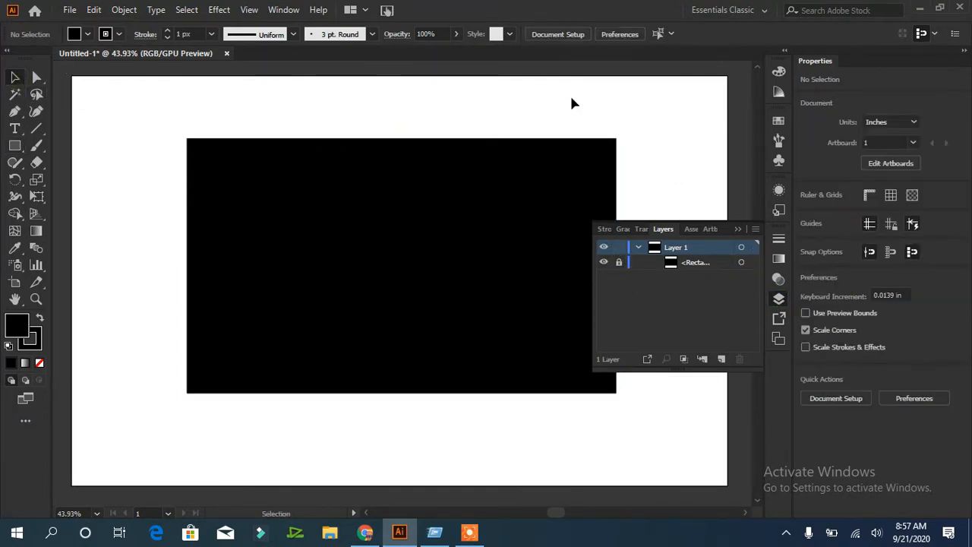
- Draw a closed wavy path about 13 in wide across the rectangle's top edge with the Pen tool, extending past both sides
{"action": "left_click", "coordinate": [15, 114]}
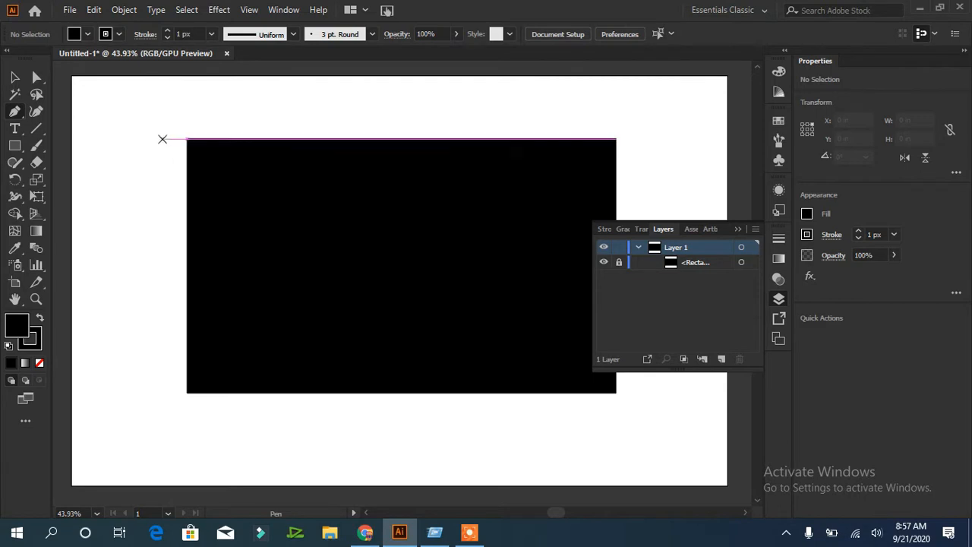
{"action": "left_click", "coordinate": [160, 135]}
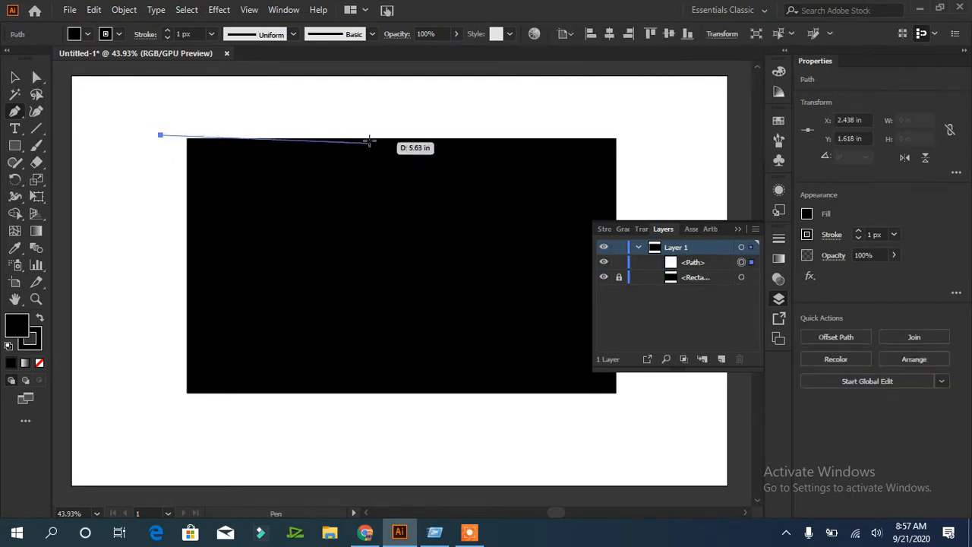
{"action": "left_click_drag", "start_coordinate": [402, 135], "coordinate": [541, 79]}
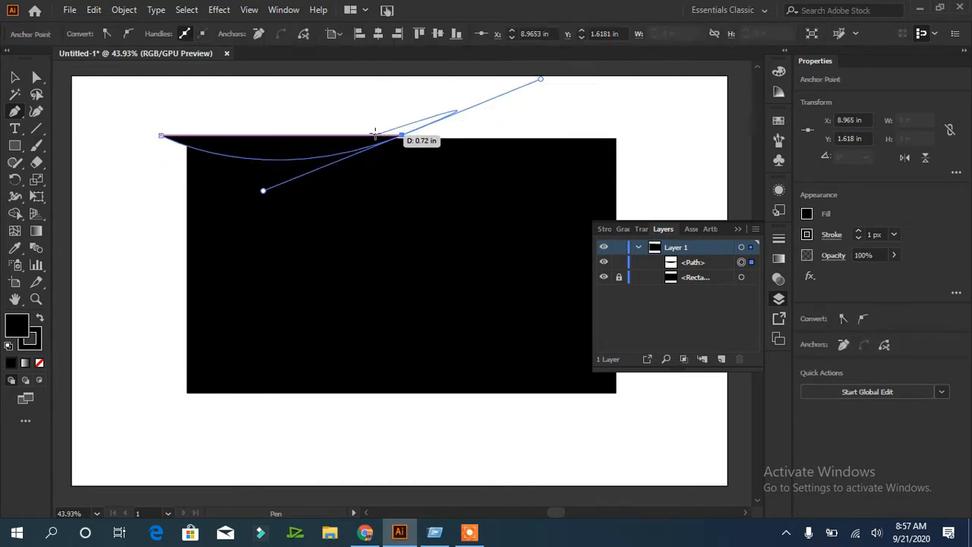
{"action": "left_click_drag", "start_coordinate": [404, 137], "coordinate": [705, 81]}
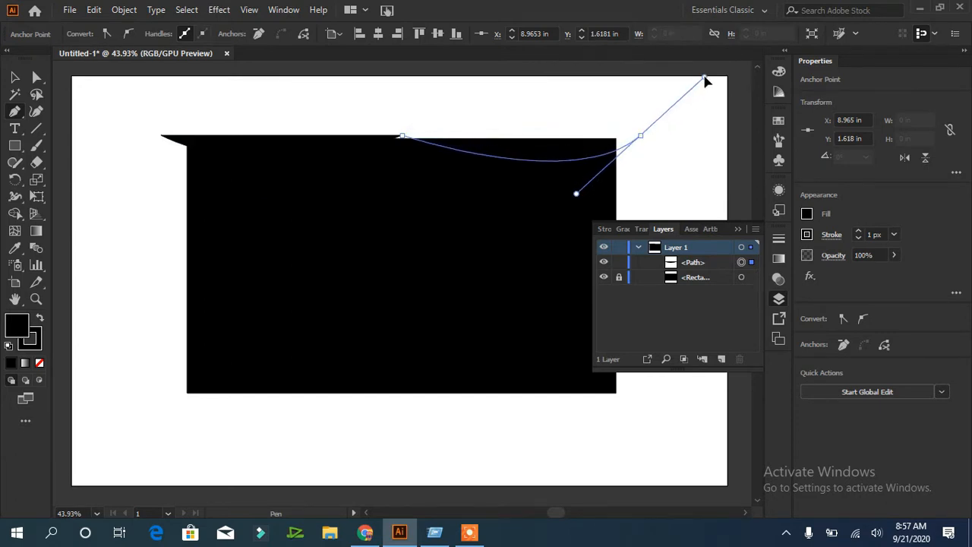
{"action": "left_click_drag", "start_coordinate": [704, 81], "coordinate": [669, 164]}
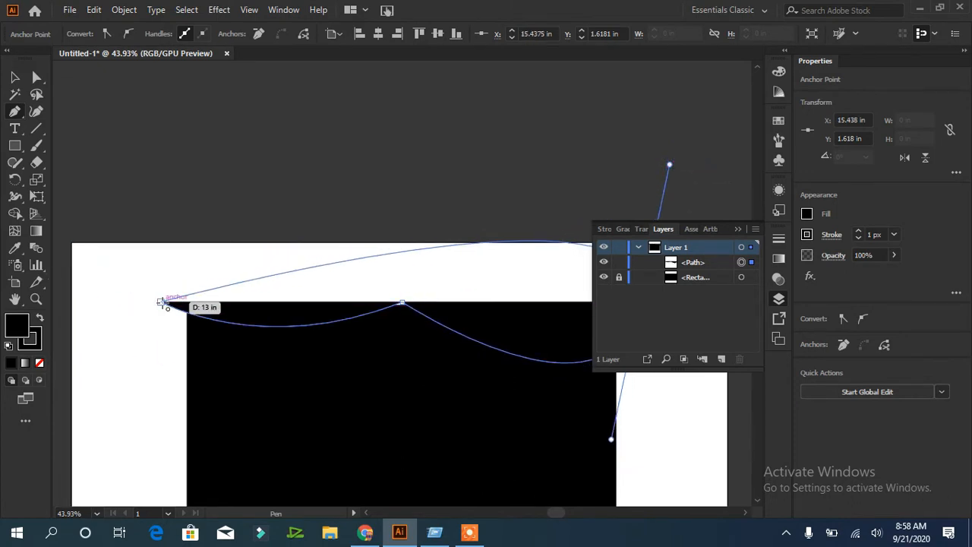
{"action": "left_click", "coordinate": [161, 304]}
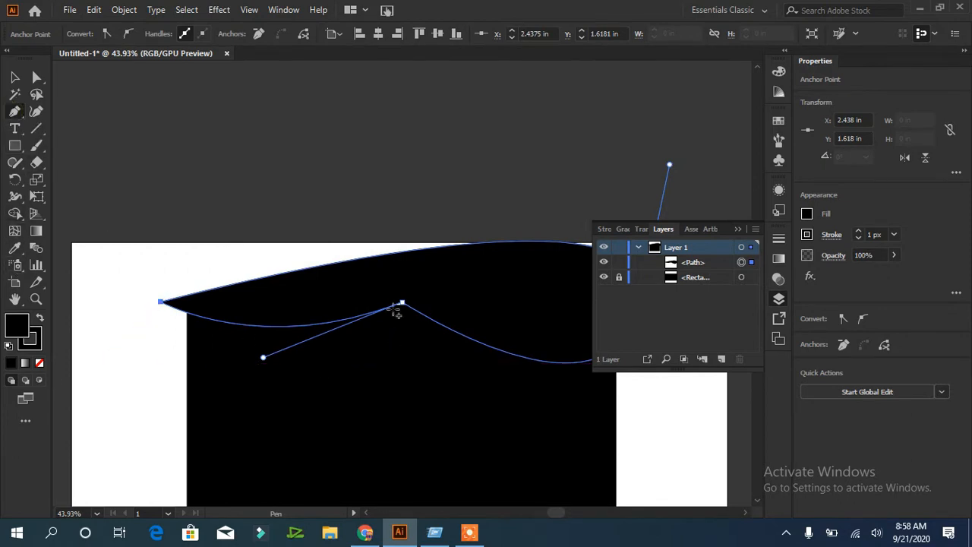
- Round the wavy path's middle anchor corner to a radius of about 4.03 in
{"action": "left_click", "coordinate": [37, 77]}
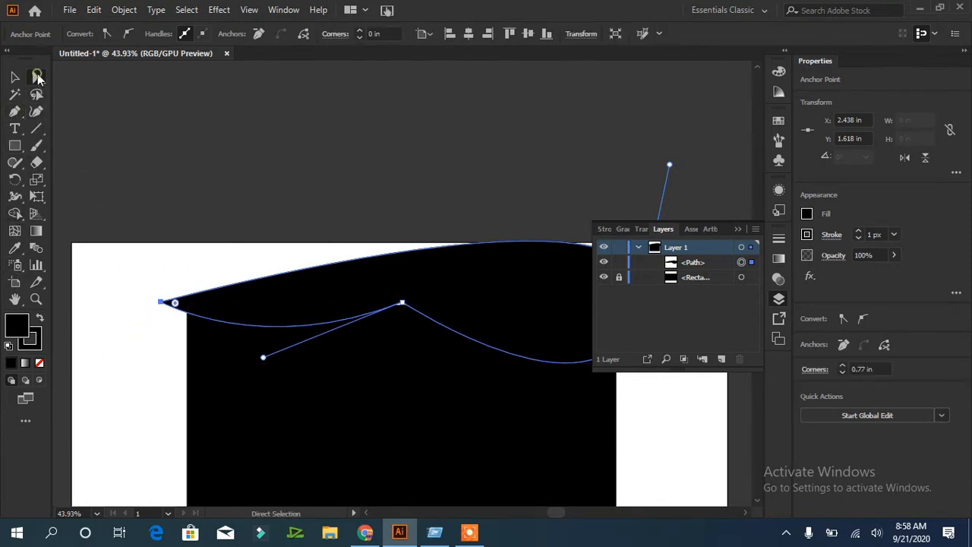
{"action": "left_click", "coordinate": [401, 304]}
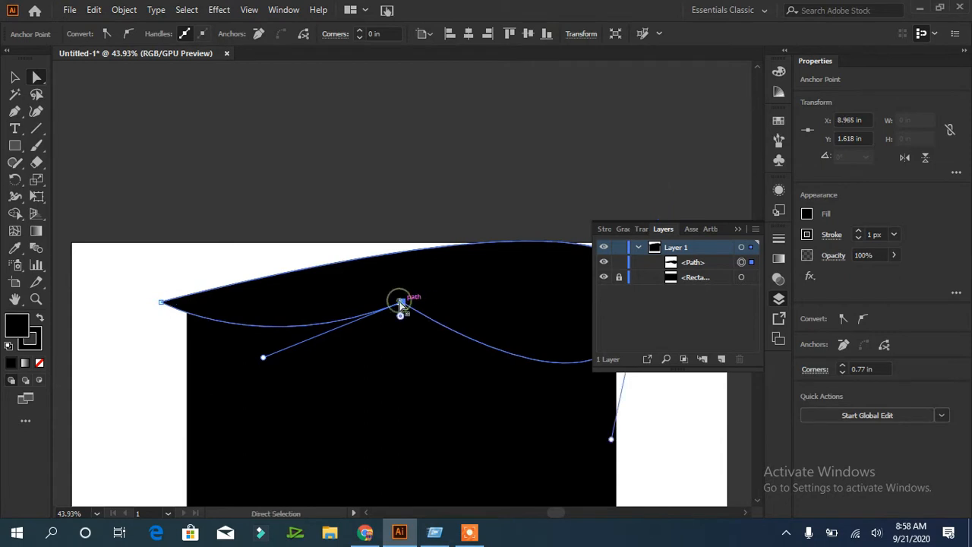
{"action": "left_click_drag", "start_coordinate": [400, 317], "coordinate": [448, 467]}
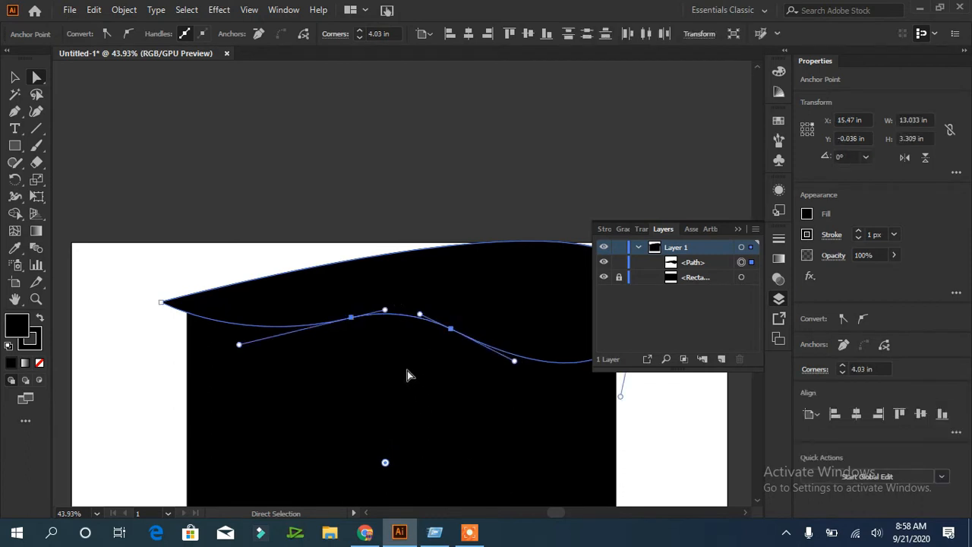
{"action": "left_click", "coordinate": [298, 199]}
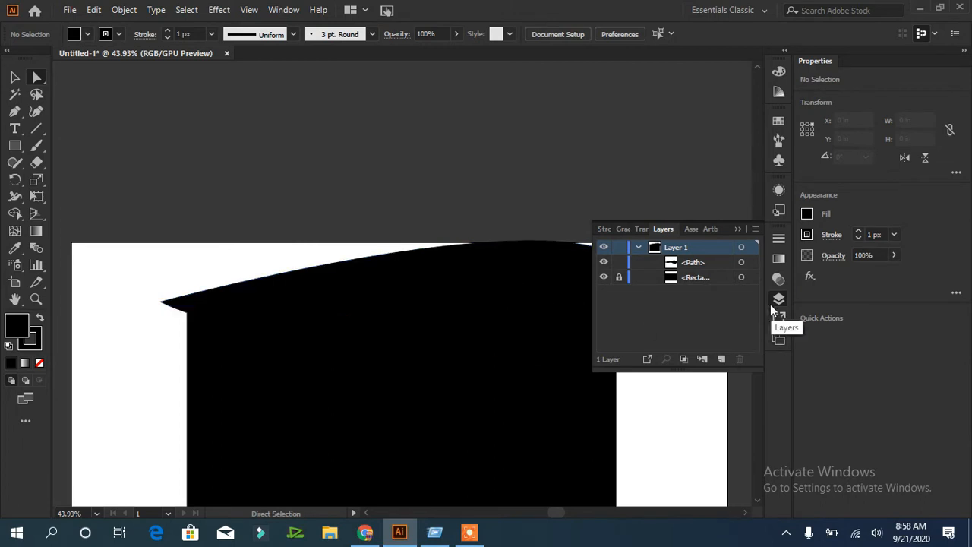
{"action": "key", "text": "ctrl+0"}
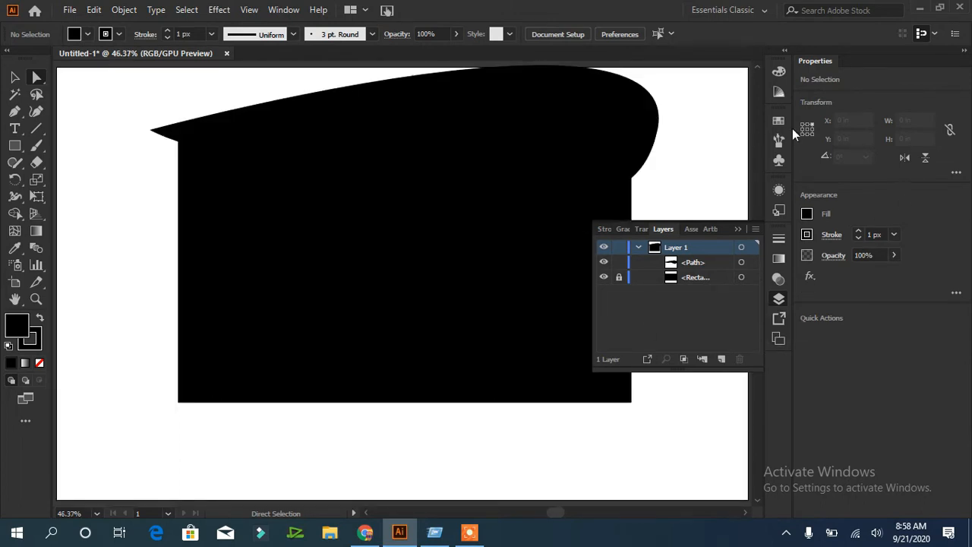
- Unlock the rectangle and remove the part of the wavy shape outside it with Shape Builder
{"action": "left_click_drag", "start_coordinate": [581, 226], "coordinate": [559, 229]}
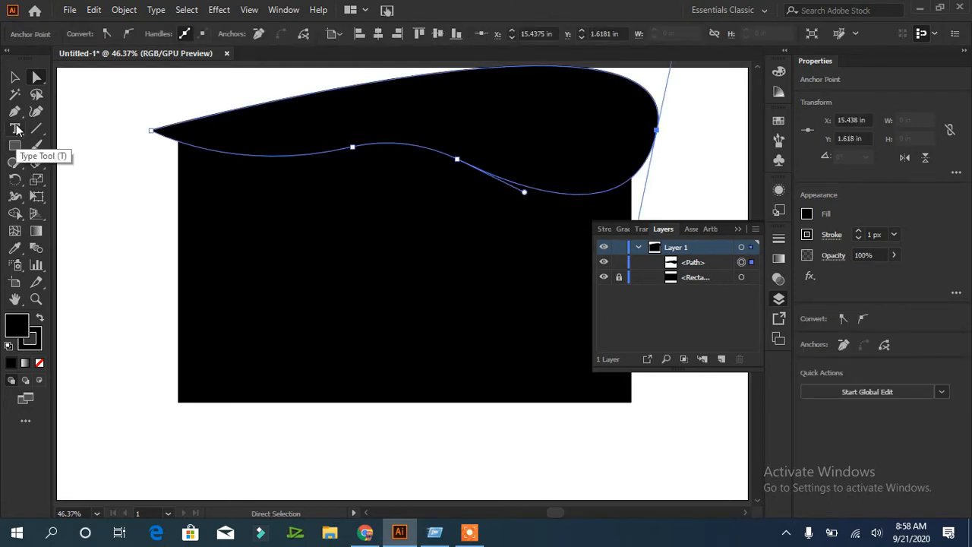
{"action": "key", "text": "v"}
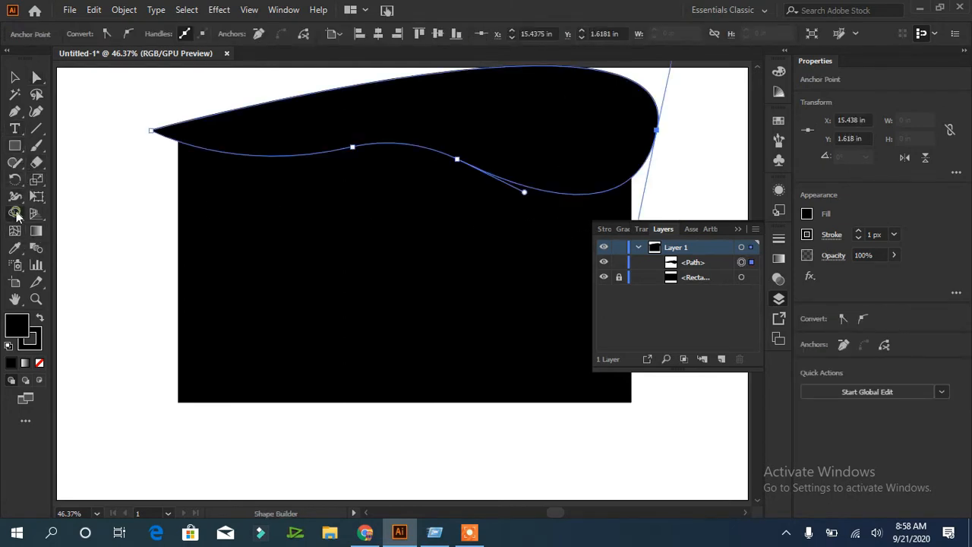
{"action": "key", "text": "ctrl+a"}
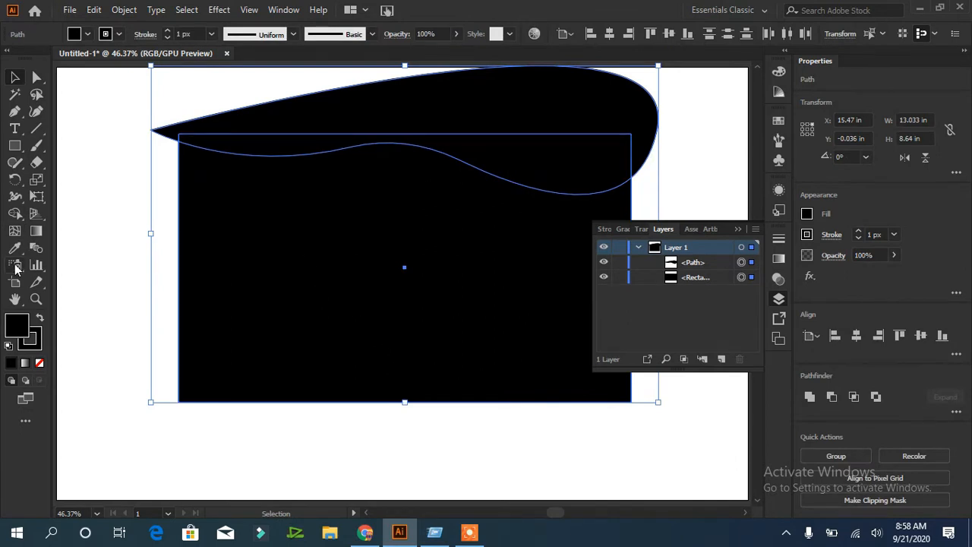
{"action": "left_click", "coordinate": [14, 214]}
{"action": "left_click", "coordinate": [278, 82], "text": "alt"}
{"action": "key", "text": "v"}
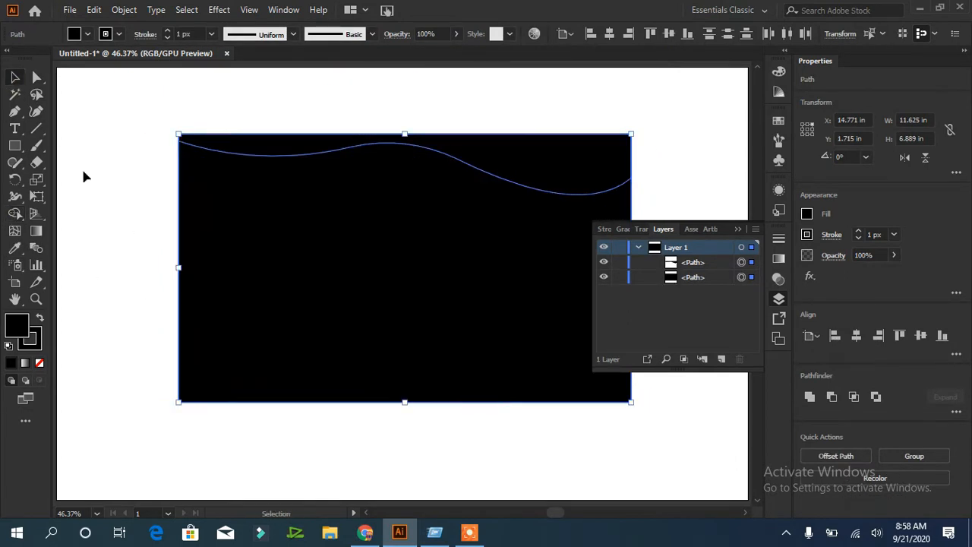
- Fill the wavy band along the rectangle's top edge with pink-red and place a duplicate slightly below it
{"action": "left_click", "coordinate": [557, 167]}
{"action": "left_click", "coordinate": [88, 34]}
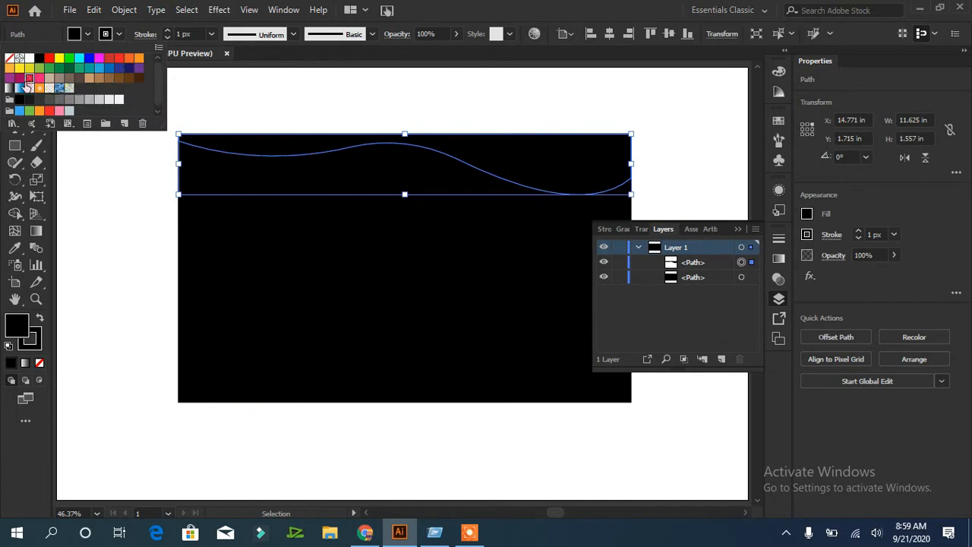
{"action": "left_click", "coordinate": [29, 79]}
{"action": "left_click_drag", "start_coordinate": [533, 152], "coordinate": [535, 167]}
{"action": "key", "text": "ctrl+shift+a"}
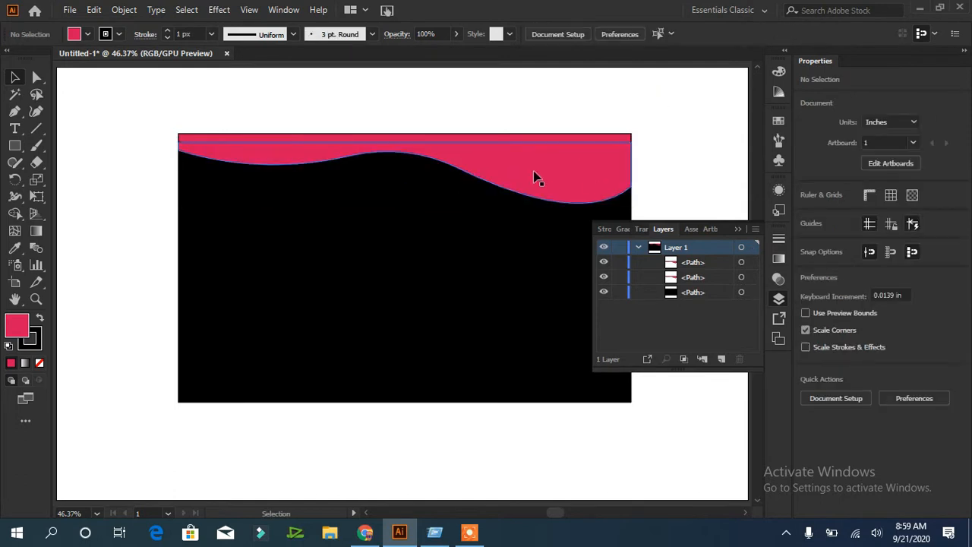
- Create a reflected copy of both pink wave bands across the horizontal axis
{"action": "left_click", "coordinate": [599, 165]}
{"action": "left_click", "coordinate": [600, 143], "text": "shift"}
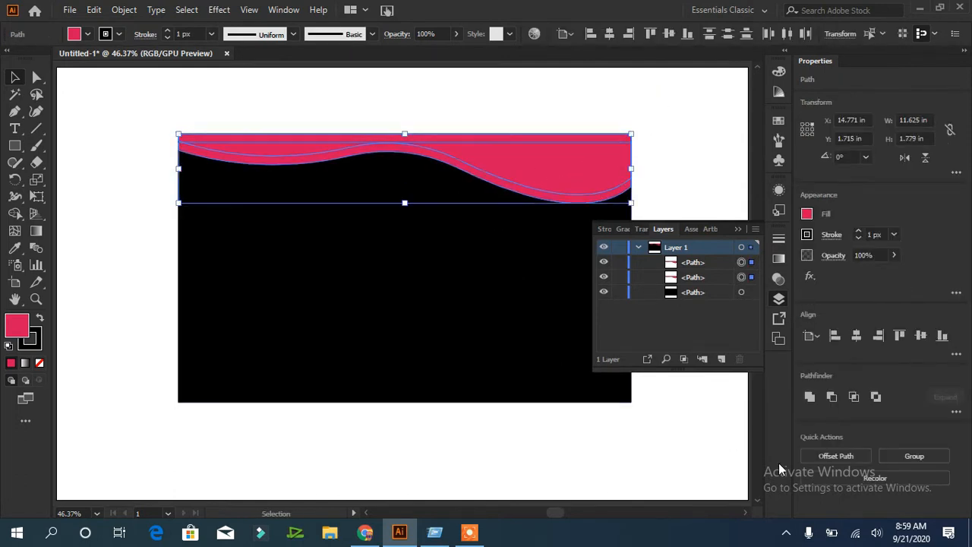
{"action": "right_click", "coordinate": [560, 282]}
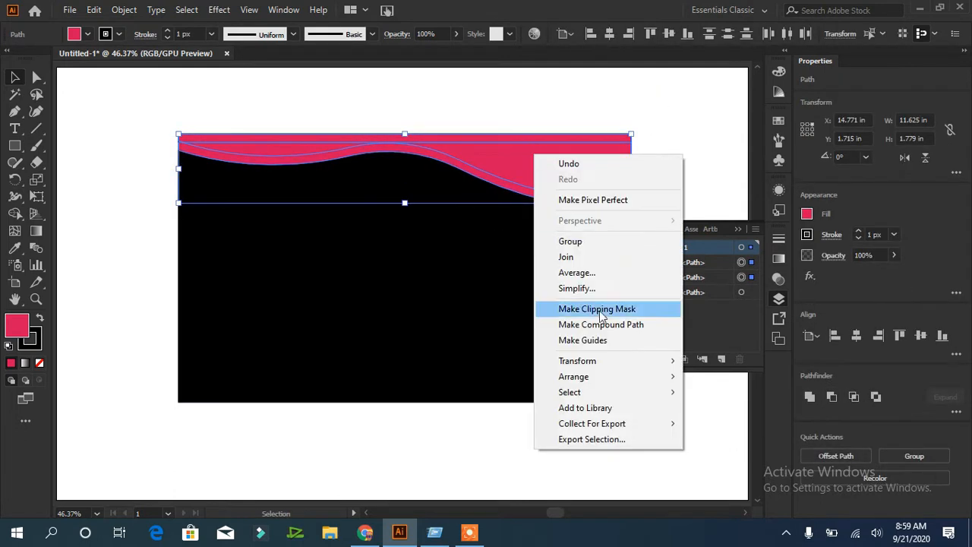
{"action": "mouse_move", "coordinate": [635, 375]}
{"action": "left_click", "coordinate": [723, 413]}
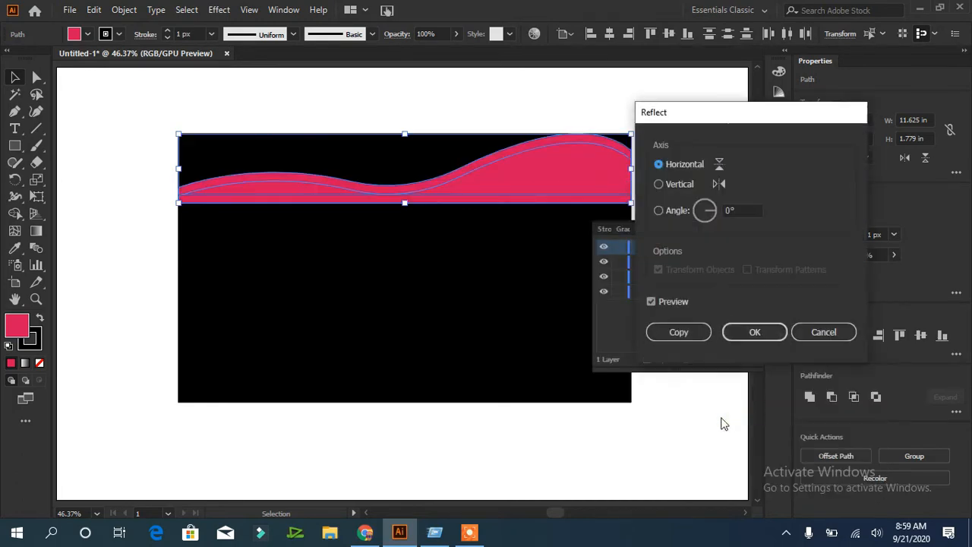
{"action": "left_click", "coordinate": [680, 332]}
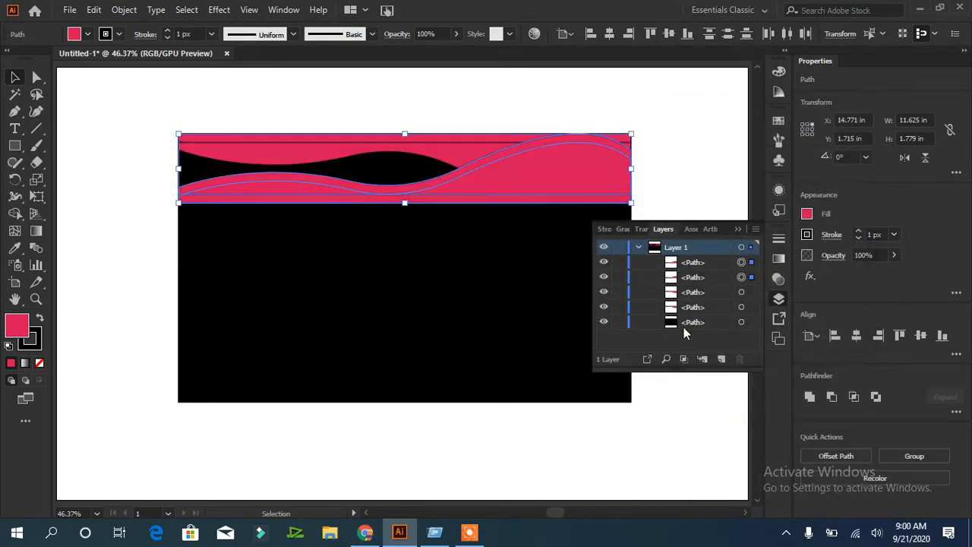
- Reflect the copied wave bands across the vertical axis and move them down to the rectangle's bottom edge
{"action": "right_click", "coordinate": [516, 169]}
{"action": "mouse_move", "coordinate": [607, 389]}
{"action": "mouse_move", "coordinate": [631, 374]}
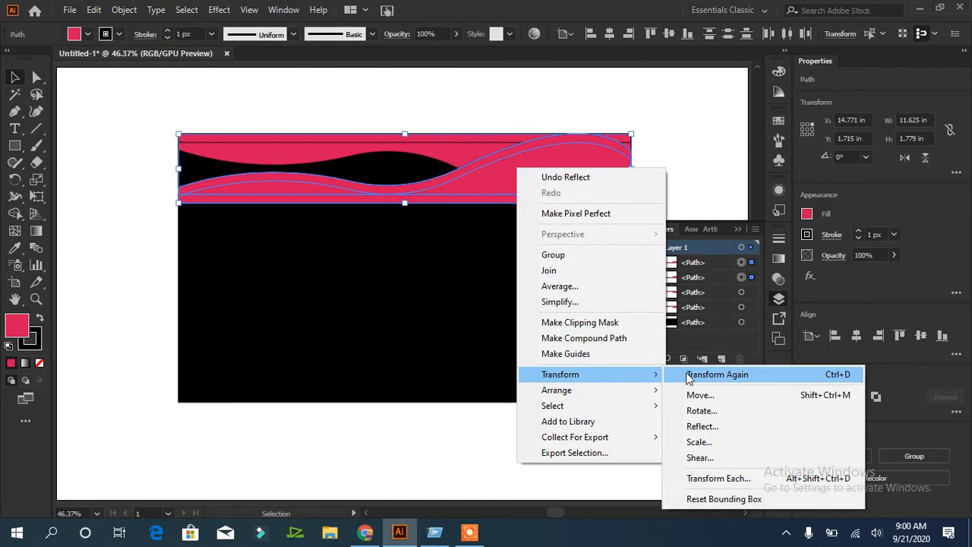
{"action": "left_click", "coordinate": [721, 427]}
{"action": "left_click", "coordinate": [658, 185]}
{"action": "left_click", "coordinate": [752, 335]}
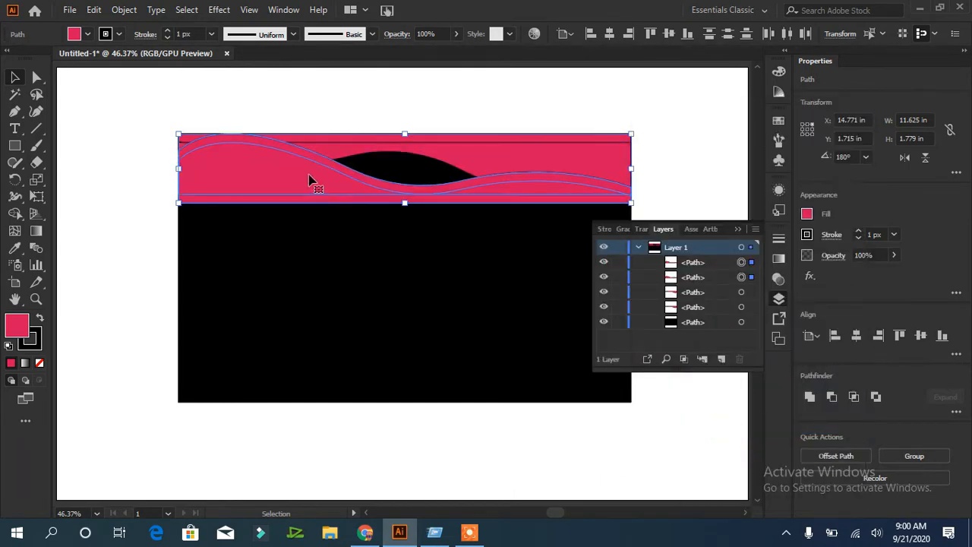
{"action": "left_click_drag", "start_coordinate": [311, 185], "coordinate": [310, 380]}
{"action": "left_click", "coordinate": [651, 163]}
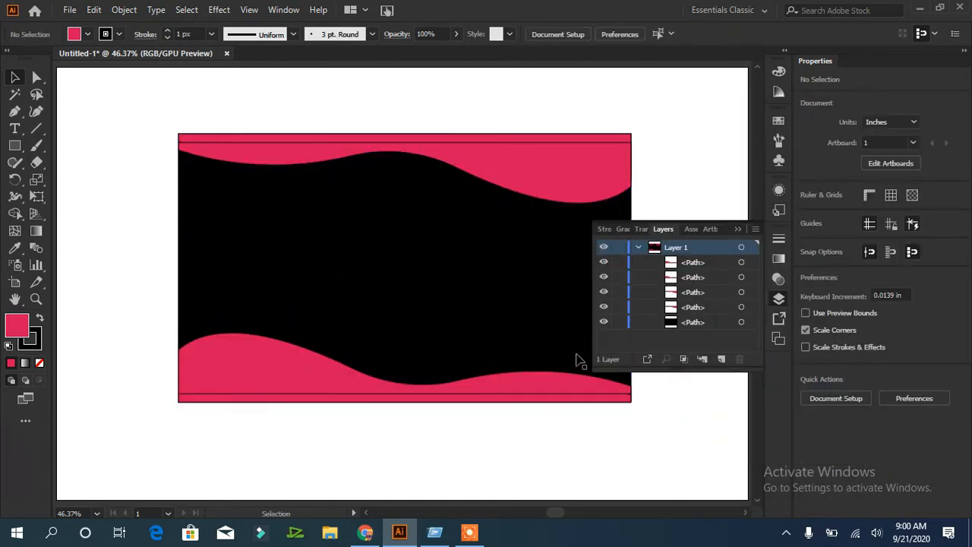
- Set the opacity of the front wave band at the rectangle's bottom edge to 54%
{"action": "left_click", "coordinate": [245, 347]}
{"action": "left_click", "coordinate": [363, 399]}
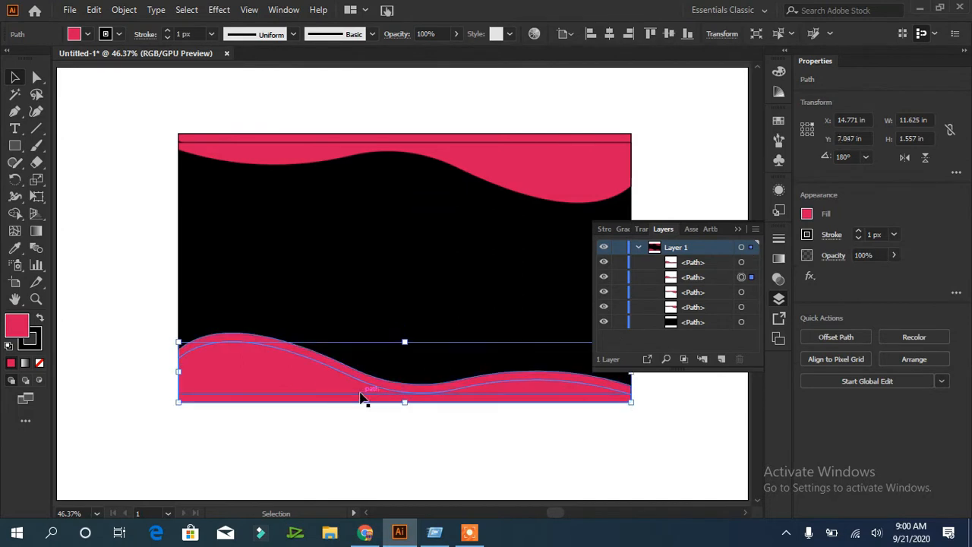
{"action": "left_click", "coordinate": [255, 343]}
{"action": "left_click", "coordinate": [893, 255]}
{"action": "left_click_drag", "start_coordinate": [878, 275], "coordinate": [864, 276]}
- Set the opacity of the lower wave band at the rectangle's top edge to 50%
{"action": "left_click", "coordinate": [535, 195]}
{"action": "left_click", "coordinate": [532, 389]}
{"action": "left_click", "coordinate": [894, 255]}
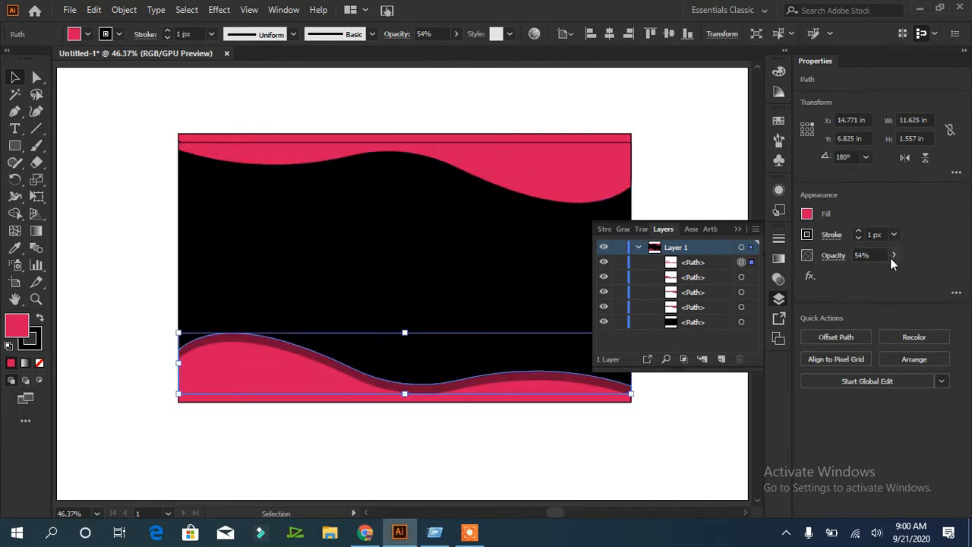
{"action": "left_click", "coordinate": [563, 195]}
{"action": "left_click", "coordinate": [895, 256]}
{"action": "left_click_drag", "start_coordinate": [880, 275], "coordinate": [865, 280]}
{"action": "left_click", "coordinate": [709, 153]}
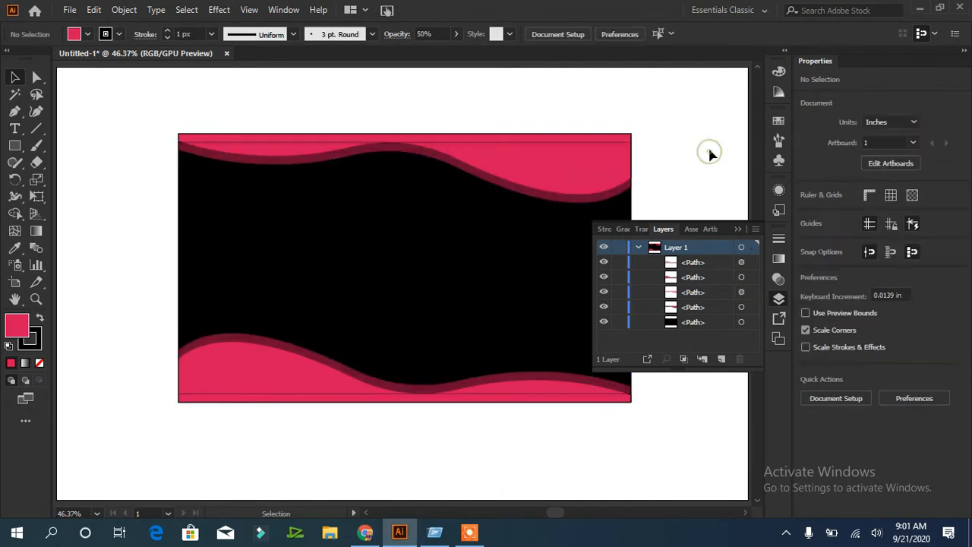
{"action": "left_click", "coordinate": [736, 229]}
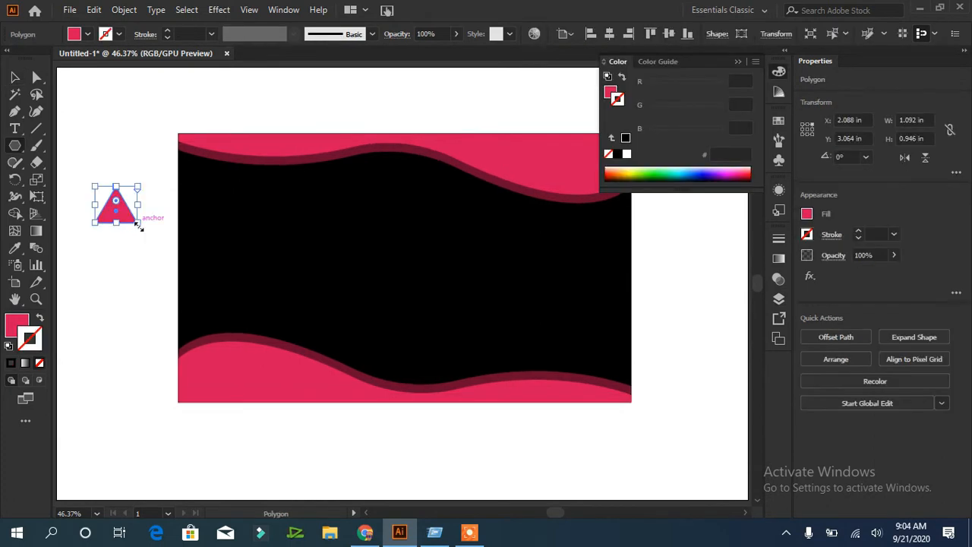
- Enlarge the pink triangle and round its corners into a soft blob-like shape
{"action": "left_click_drag", "start_coordinate": [140, 226], "coordinate": [347, 406]}
{"action": "left_click_drag", "start_coordinate": [219, 201], "coordinate": [232, 306]}
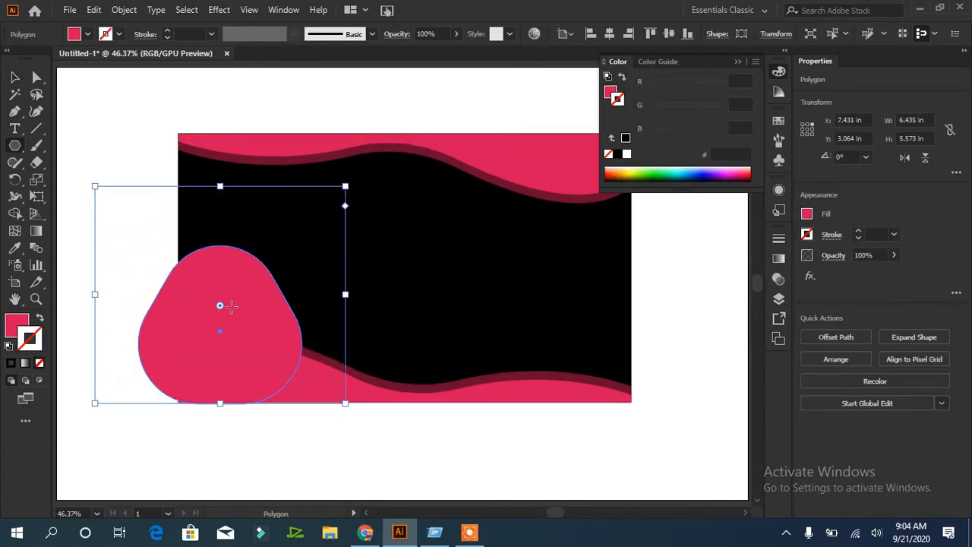
{"action": "left_click_drag", "start_coordinate": [346, 407], "coordinate": [445, 482]}
{"action": "left_click_drag", "start_coordinate": [271, 393], "coordinate": [263, 299]}
- Rotate the rounded triangle to about 299°, scale it to about 4.3 by 4.15 in and place it right of the card's centre
{"action": "left_click_drag", "start_coordinate": [442, 82], "coordinate": [532, 342]}
{"action": "key", "text": "v"}
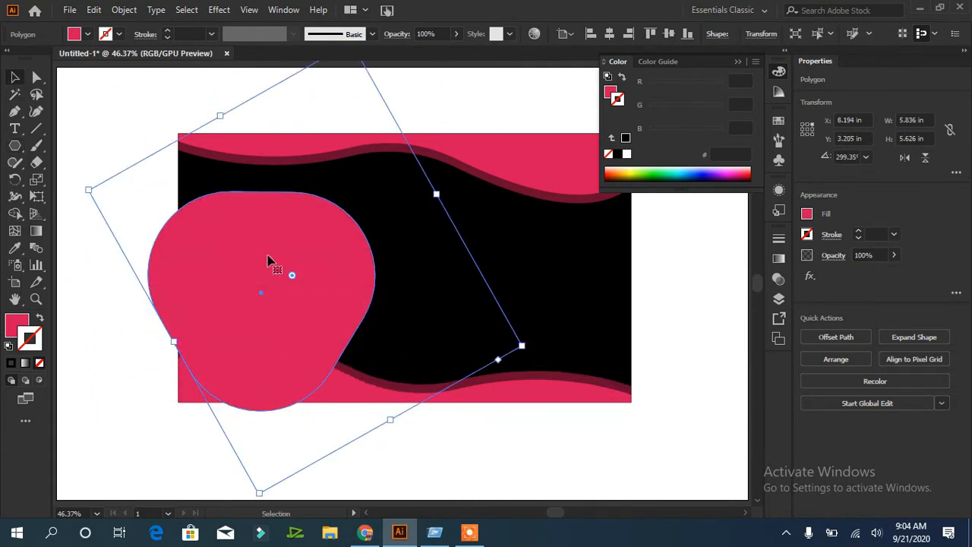
{"action": "left_click_drag", "start_coordinate": [271, 260], "coordinate": [388, 251]}
{"action": "left_click_drag", "start_coordinate": [657, 326], "coordinate": [531, 288]}
{"action": "left_click_drag", "start_coordinate": [337, 243], "coordinate": [490, 278]}
{"action": "left_click_drag", "start_coordinate": [491, 278], "coordinate": [448, 270]}
{"action": "mouse_move", "coordinate": [449, 408]}
{"action": "left_mouse_down"}
{"action": "mouse_move", "coordinate": [449, 440]}
{"action": "mouse_move", "coordinate": [450, 420]}
{"action": "left_mouse_up"}
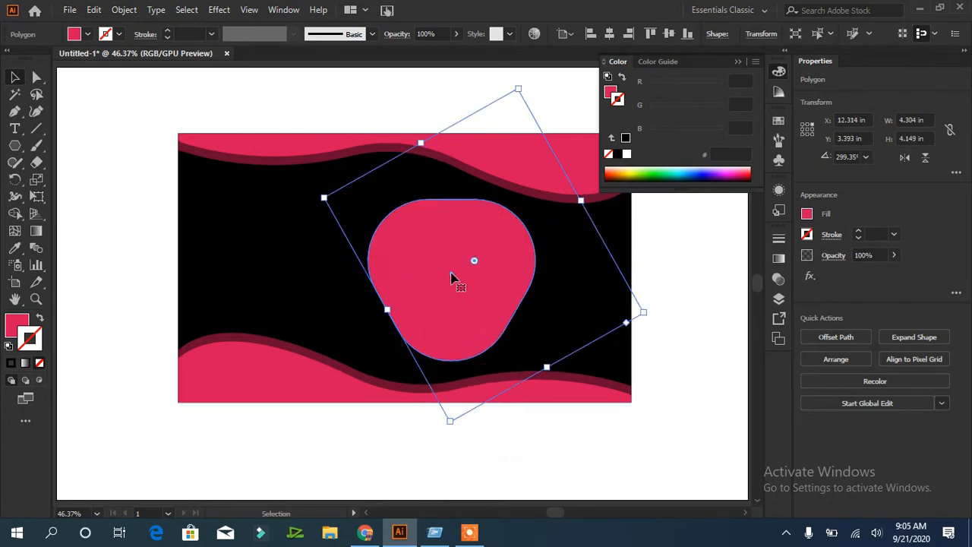
- Duplicate the rounded triangle with a slight offset and turn one copy into an unfilled pink outline with a 4 px stroke
{"action": "left_click_drag", "start_coordinate": [470, 292], "coordinate": [484, 303]}
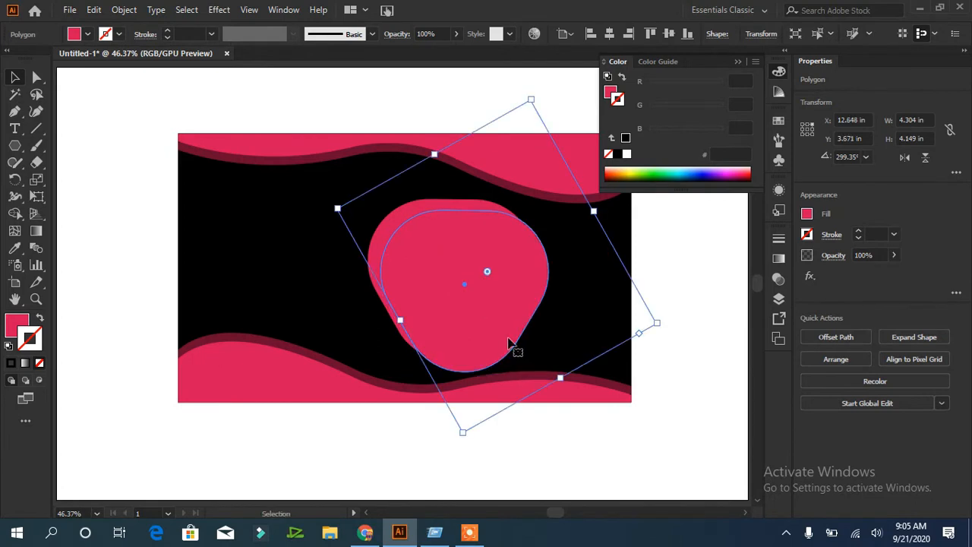
{"action": "key", "text": "ctrl+z"}
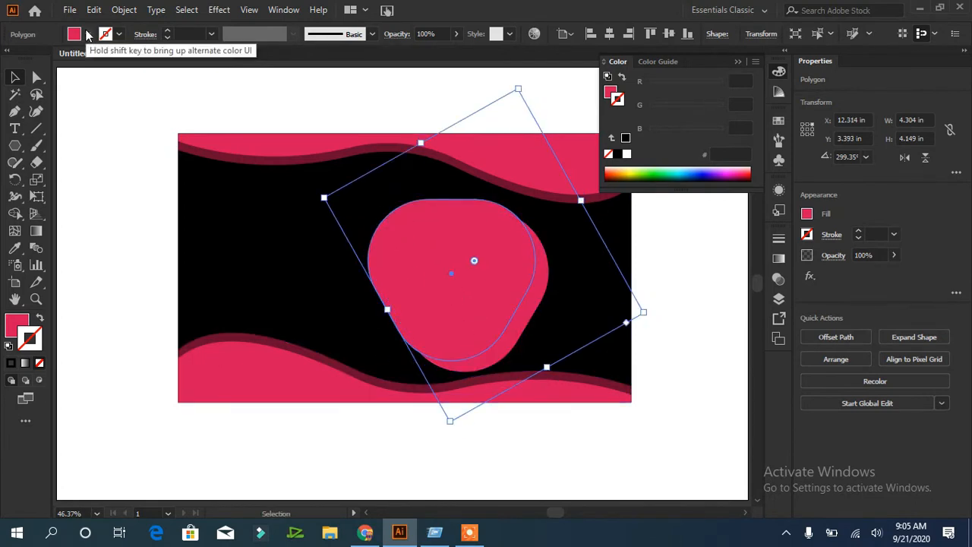
{"action": "left_click", "coordinate": [40, 318]}
{"action": "left_click", "coordinate": [167, 31]}
{"action": "left_click", "coordinate": [167, 32]}
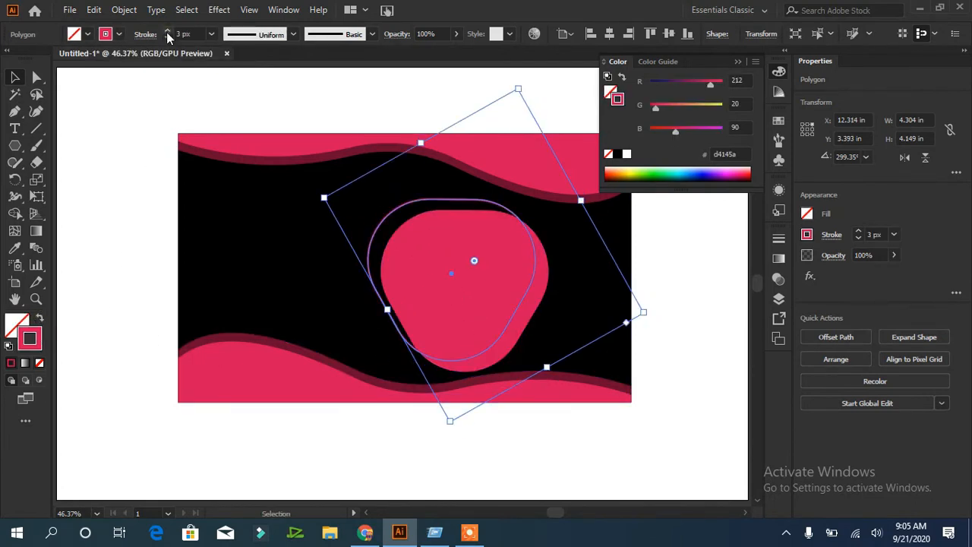
{"action": "left_click", "coordinate": [167, 32]}
{"action": "left_click", "coordinate": [72, 234]}
- Rotate the outlined triangle to about 249°, lay it over the solid one and align both shapes by their horizontal centres
{"action": "left_click", "coordinate": [471, 200]}
{"action": "left_click_drag", "start_coordinate": [447, 435], "coordinate": [325, 343]}
{"action": "left_click_drag", "start_coordinate": [454, 284], "coordinate": [467, 302]}
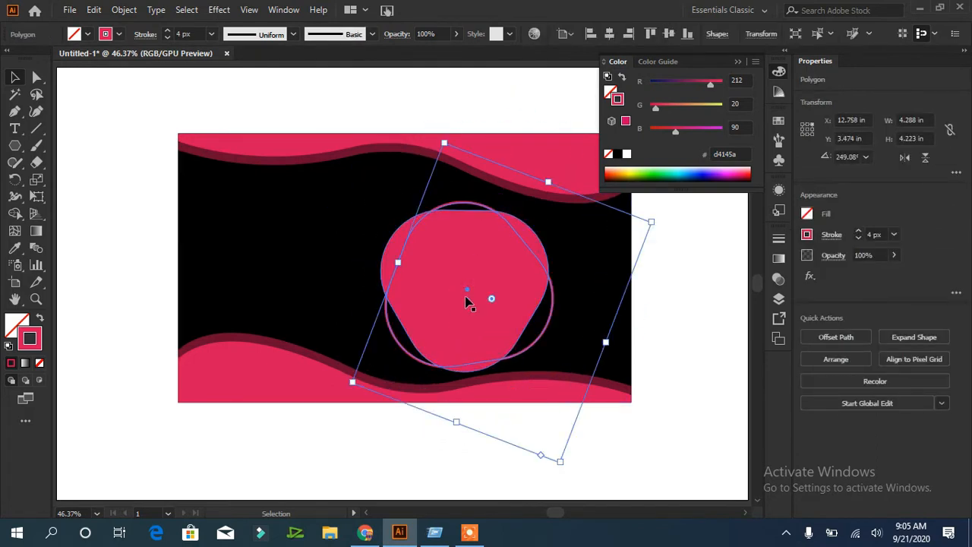
{"action": "left_click", "coordinate": [385, 265], "text": "shift"}
{"action": "left_click", "coordinate": [856, 336]}
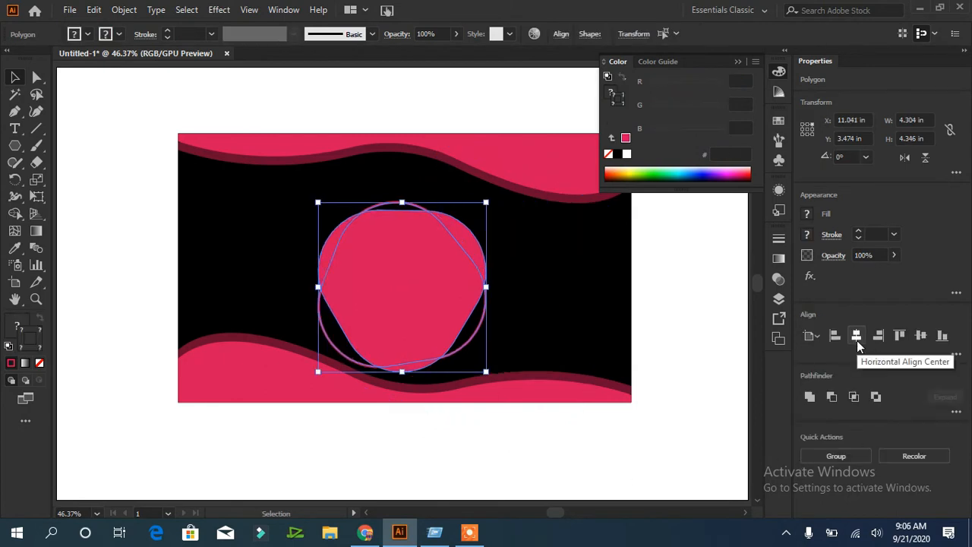
{"action": "left_click", "coordinate": [641, 448]}
- Offset the outline slightly up and right of the solid shape, and move both into the right half of the card
{"action": "mouse_move", "coordinate": [359, 363]}
{"action": "left_mouse_down"}
{"action": "mouse_move", "coordinate": [360, 353]}
{"action": "mouse_move", "coordinate": [365, 370]}
{"action": "left_mouse_up"}
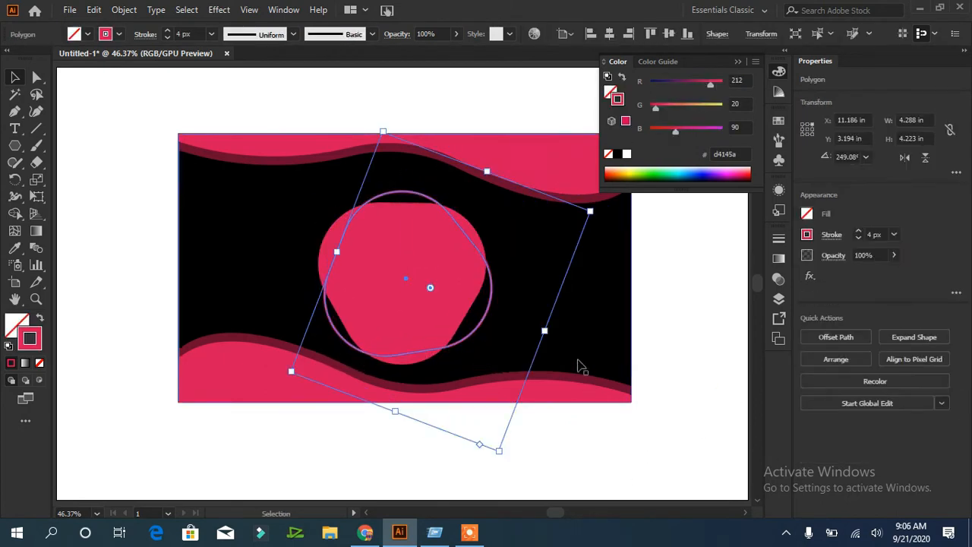
{"action": "left_click", "coordinate": [100, 289]}
{"action": "left_click", "coordinate": [327, 325]}
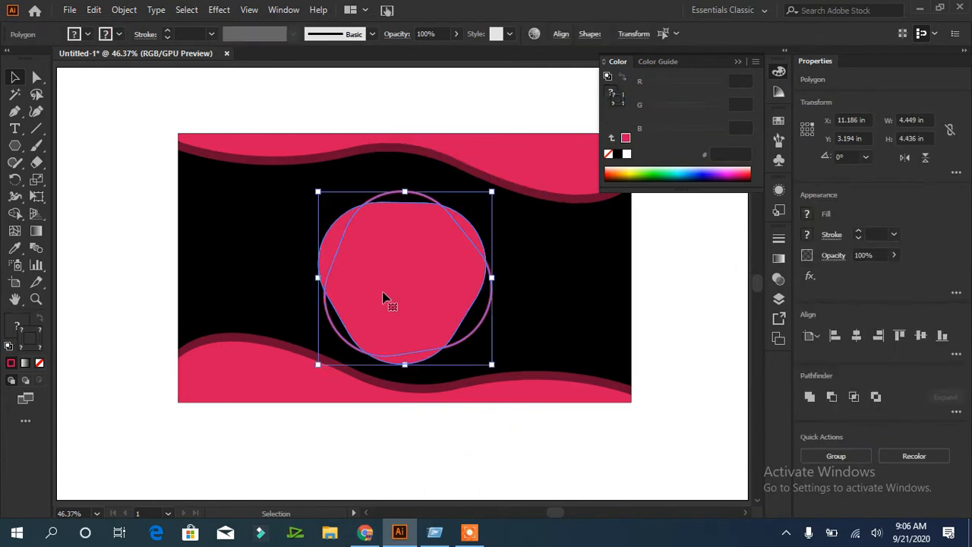
{"action": "left_click_drag", "start_coordinate": [386, 297], "coordinate": [456, 296]}
{"action": "left_click", "coordinate": [668, 334]}
{"action": "left_click", "coordinate": [479, 282]}
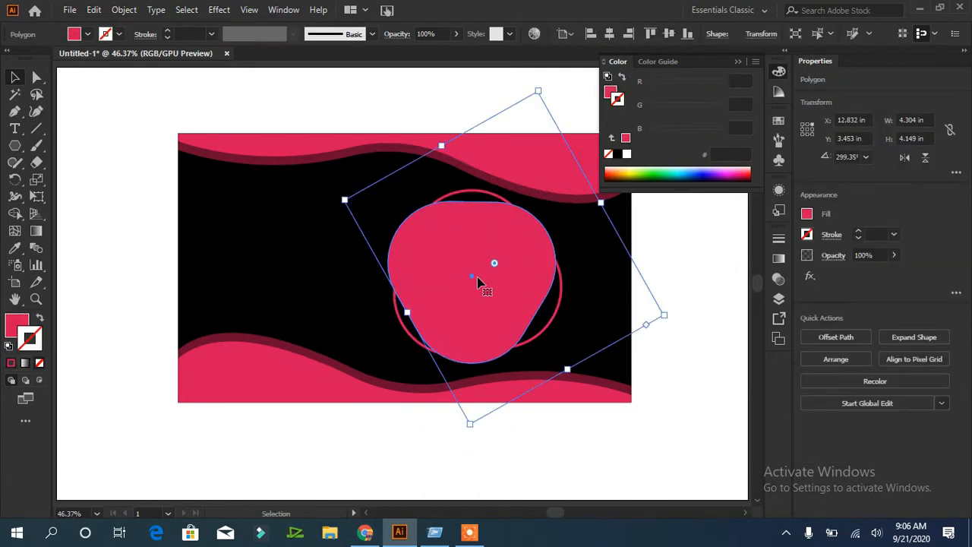
{"action": "left_click", "coordinate": [711, 297]}
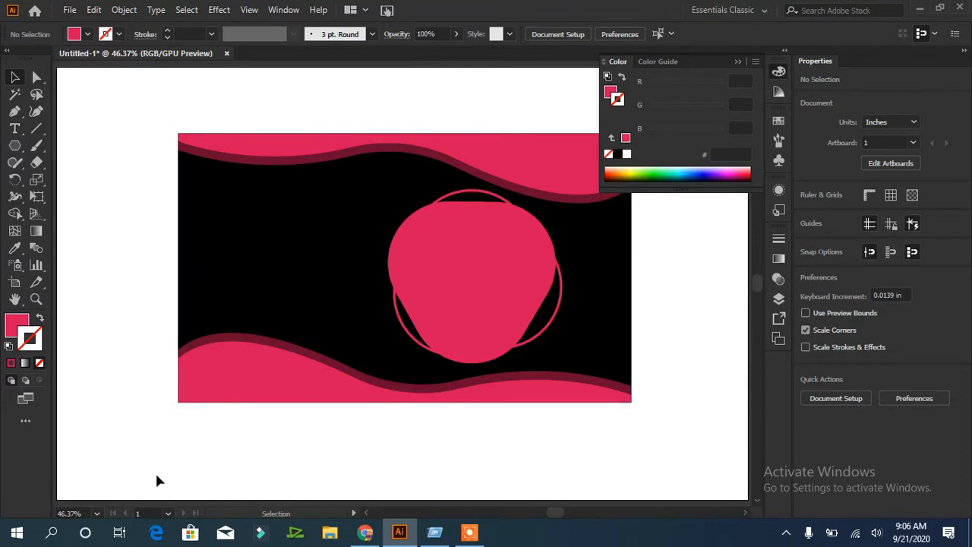
- Paste the text BEAUTY, enlarge it to about 65 px in the card's upper left area and fill it white
{"action": "key", "text": "super+r"}
{"action": "key", "text": "Return"}
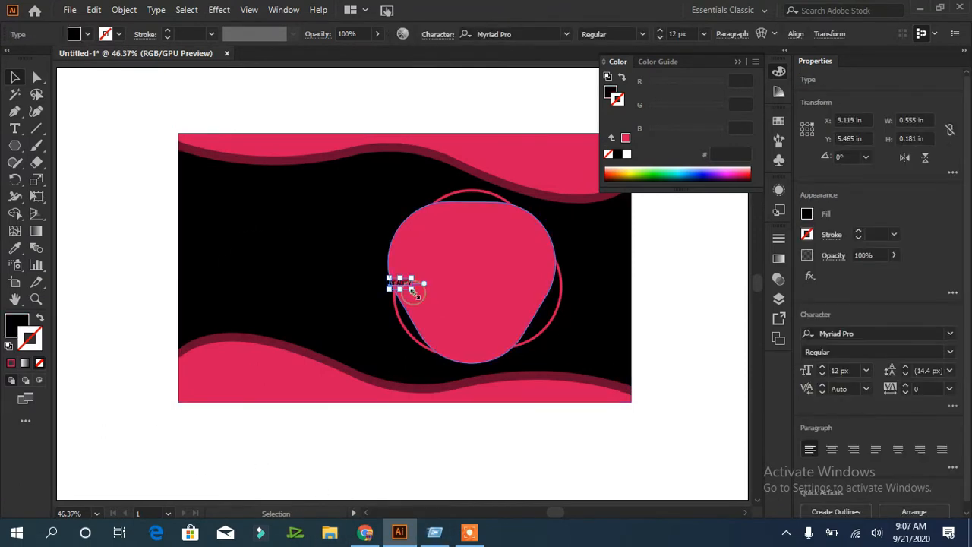
{"action": "left_click_drag", "start_coordinate": [411, 289], "coordinate": [293, 212]}
{"action": "left_click", "coordinate": [87, 35]}
{"action": "left_click", "coordinate": [29, 58]}
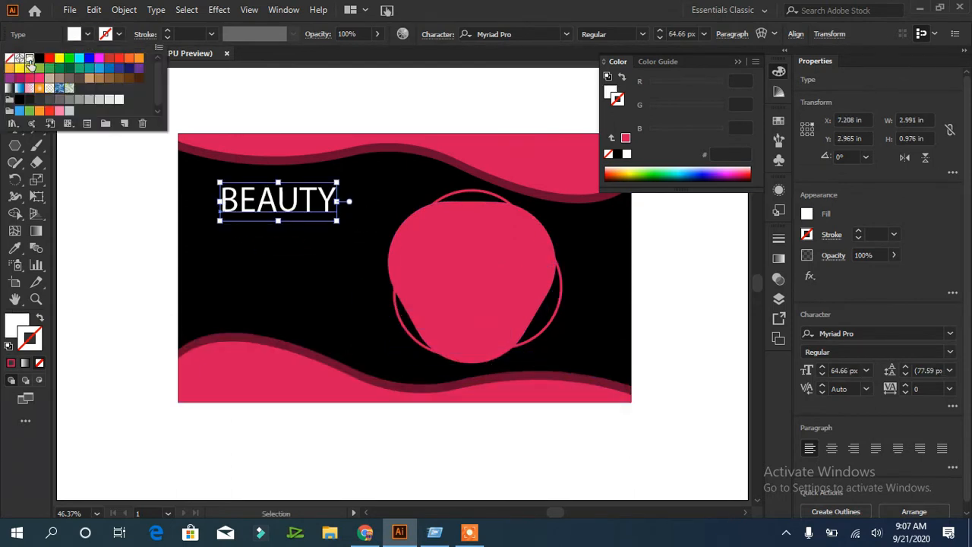
{"action": "left_click", "coordinate": [89, 187]}
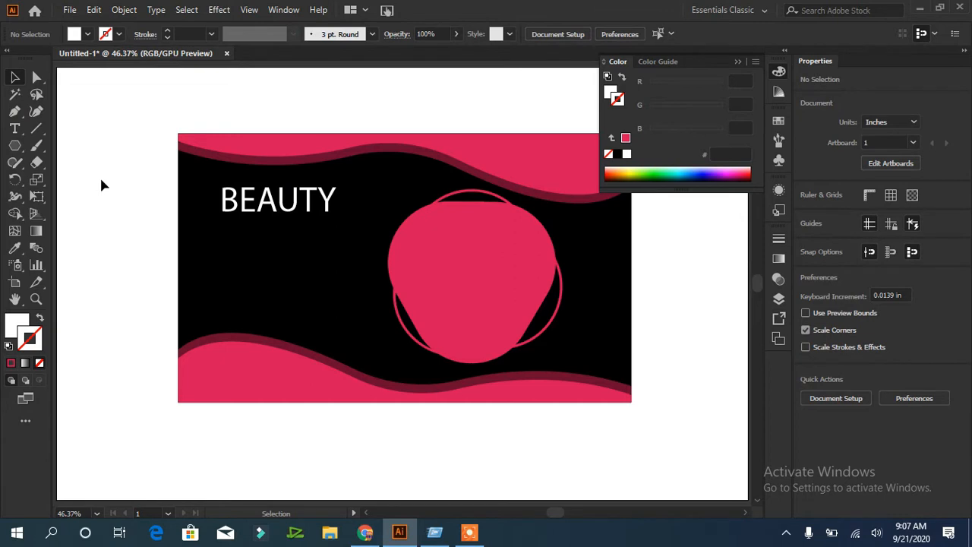
- Copy the word SALON from the Run dialog and paste it into the design as text
{"action": "key", "text": "super+r"}
{"action": "key", "text": "ctrl+c"}
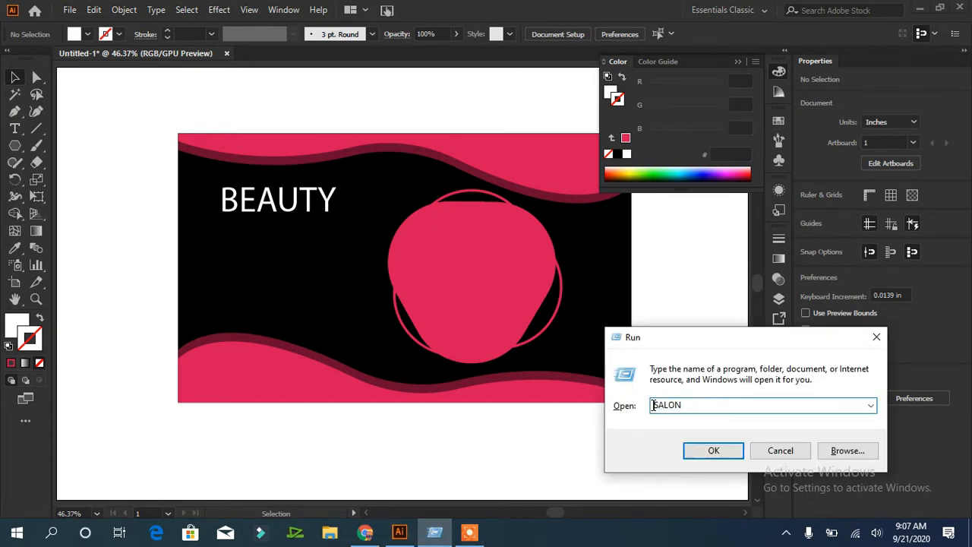
{"action": "right_click", "coordinate": [652, 404]}
{"action": "left_click", "coordinate": [521, 256]}
{"action": "left_click", "coordinate": [276, 253]}
{"action": "key", "text": "ctrl+v"}
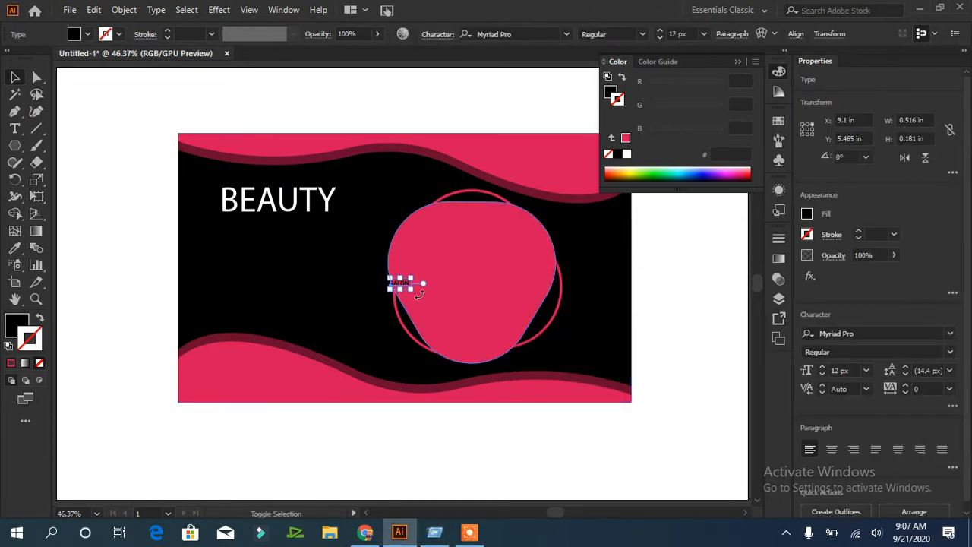
- Enlarge the SALON text to about 99 px, place it directly beneath BEAUTY and fill it white
{"action": "left_click_drag", "start_coordinate": [419, 293], "coordinate": [559, 338]}
{"action": "left_click_drag", "start_coordinate": [506, 319], "coordinate": [331, 259]}
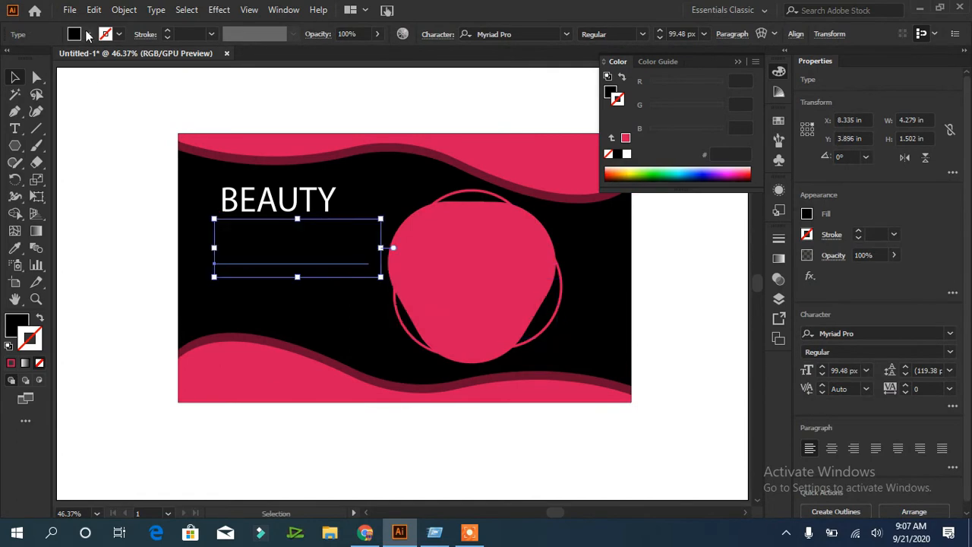
{"action": "left_click", "coordinate": [88, 34]}
{"action": "left_click", "coordinate": [29, 57]}
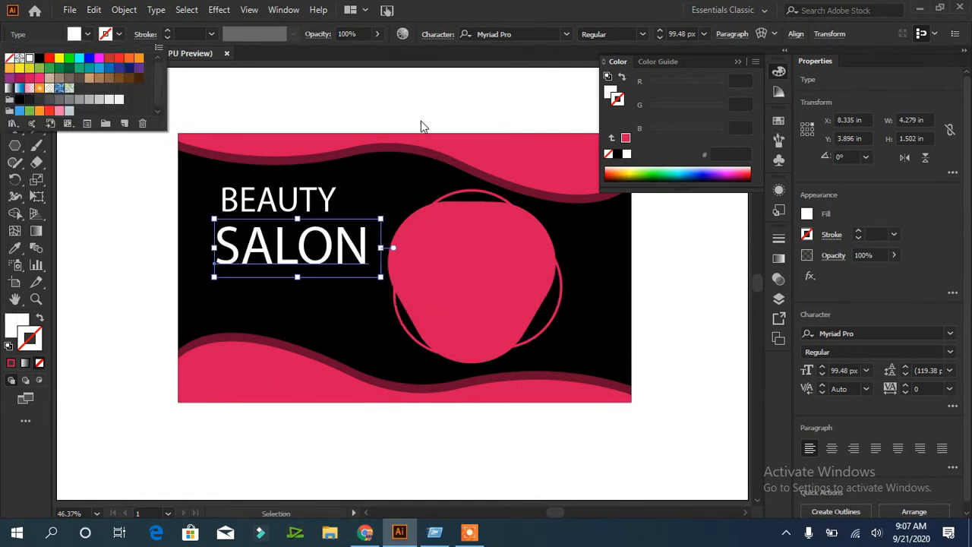
- Set the SALON text in the Nexa-Black font and scale it down to about 70 px
{"action": "left_click", "coordinate": [567, 34]}
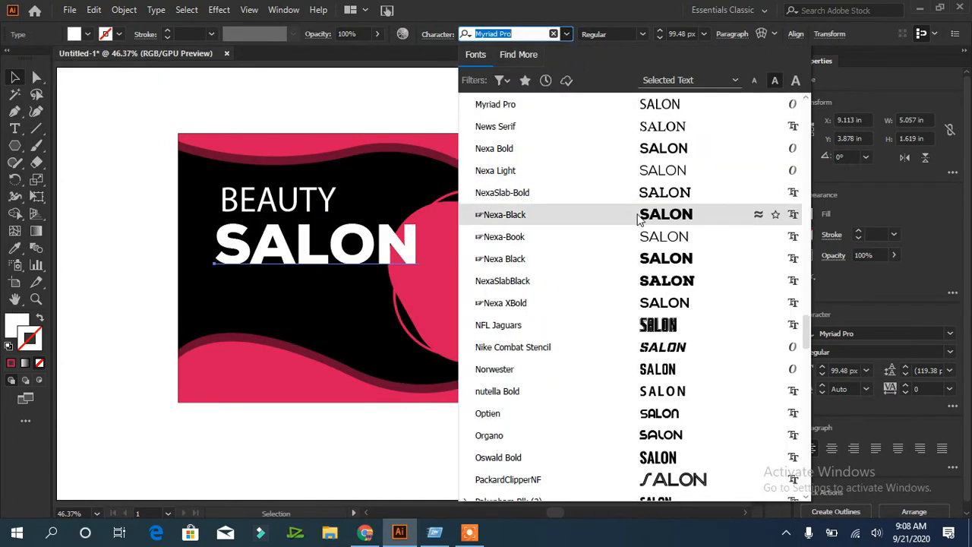
{"action": "left_click", "coordinate": [638, 219]}
{"action": "left_click_drag", "start_coordinate": [433, 278], "coordinate": [370, 262]}
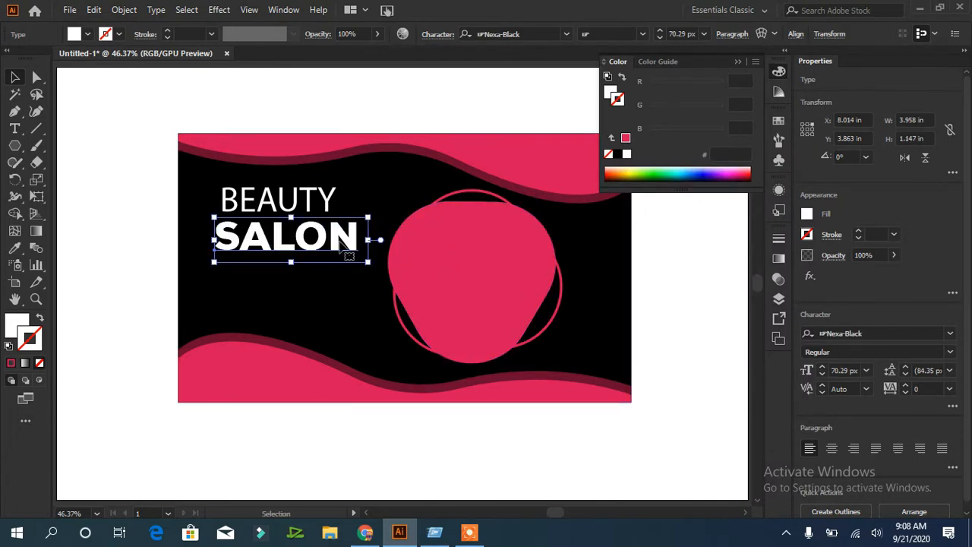
- Set the BEAUTY text to 32 px and widen its tracking until it spans the width of SALON
{"action": "left_click", "coordinate": [284, 202]}
{"action": "left_click", "coordinate": [823, 374]}
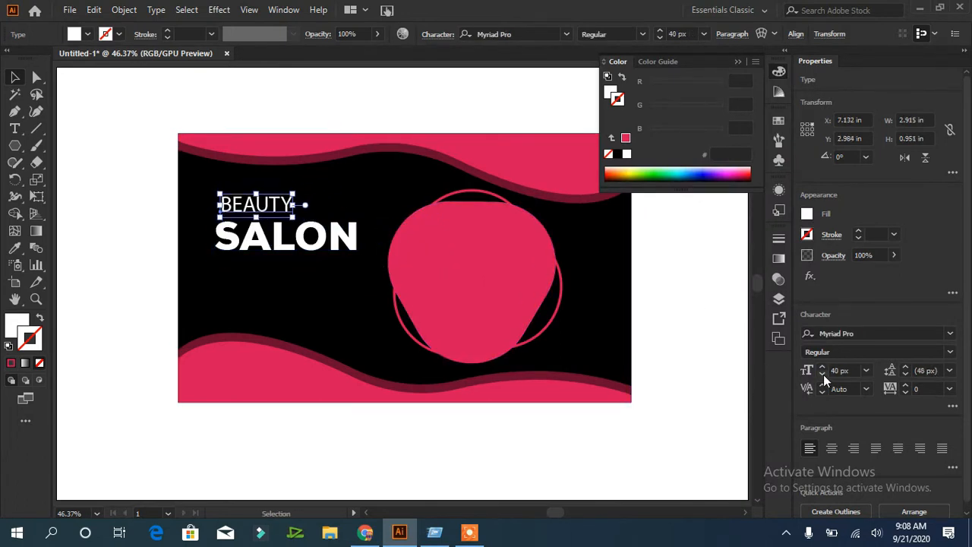
{"action": "left_click", "coordinate": [949, 389]}
{"action": "left_click", "coordinate": [944, 374]}
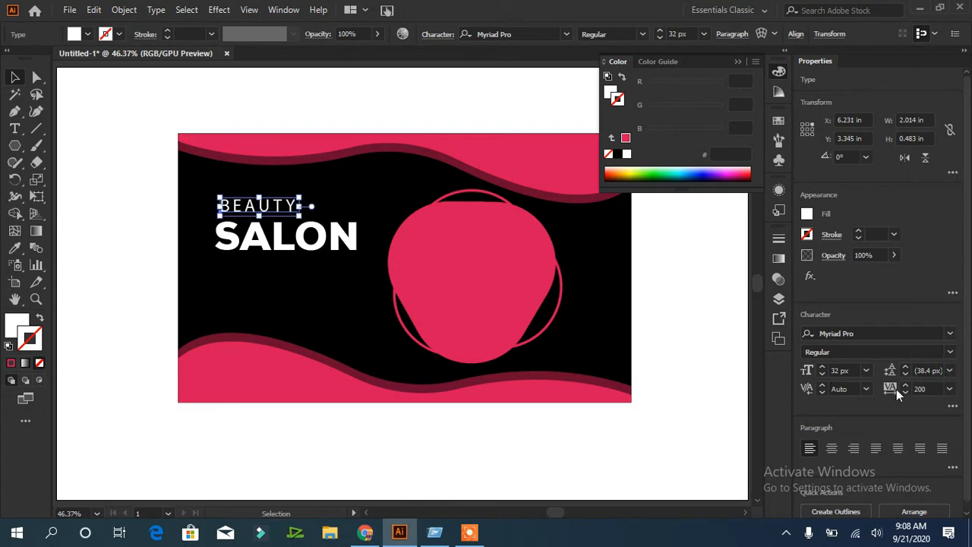
{"action": "left_click", "coordinate": [905, 386]}
{"action": "left_click_drag", "start_coordinate": [905, 386], "coordinate": [905, 382]}
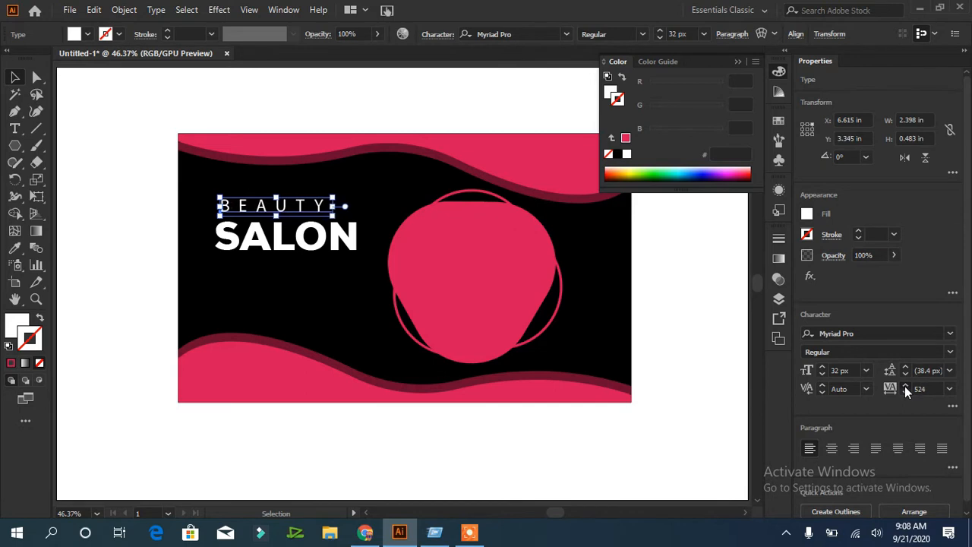
{"action": "left_click_drag", "start_coordinate": [905, 386], "coordinate": [905, 386]}
{"action": "left_click_drag", "start_coordinate": [906, 386], "coordinate": [909, 388]}
{"action": "left_click", "coordinate": [134, 198]}
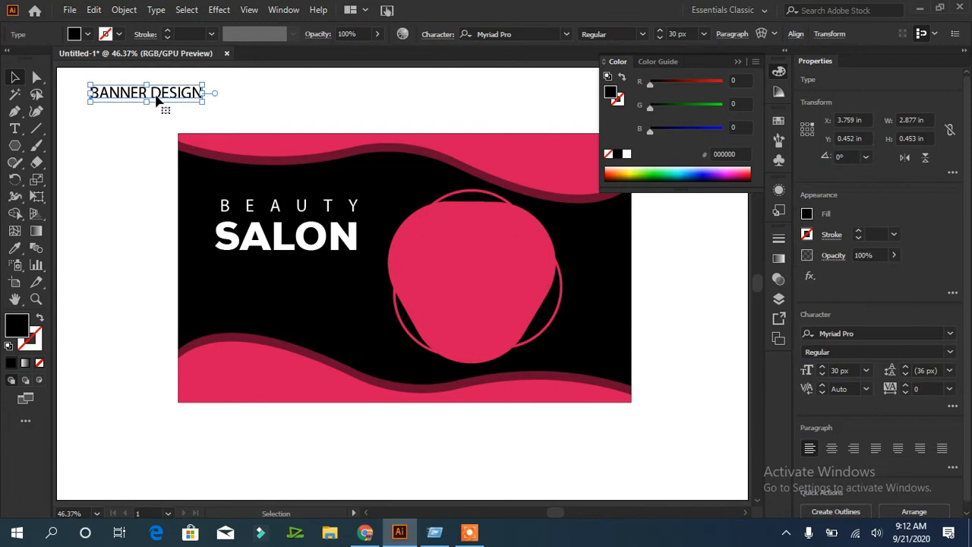
- Place the BANNER DESIGN text beneath SALON, fill it white and set its tracking to 121
{"action": "left_click_drag", "start_coordinate": [156, 96], "coordinate": [282, 274]}
{"action": "left_click", "coordinate": [88, 34]}
{"action": "left_click", "coordinate": [29, 59]}
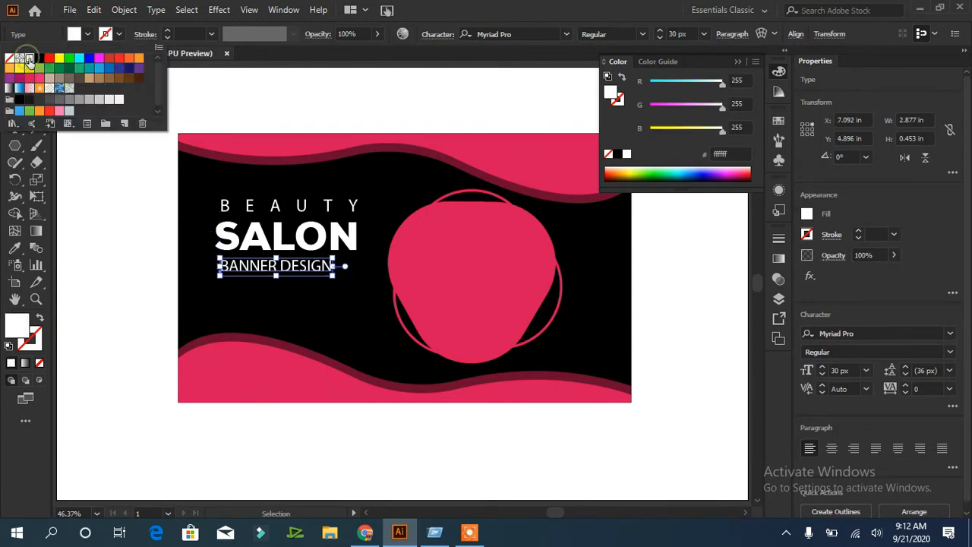
{"action": "left_click_drag", "start_coordinate": [905, 385], "coordinate": [905, 385]}
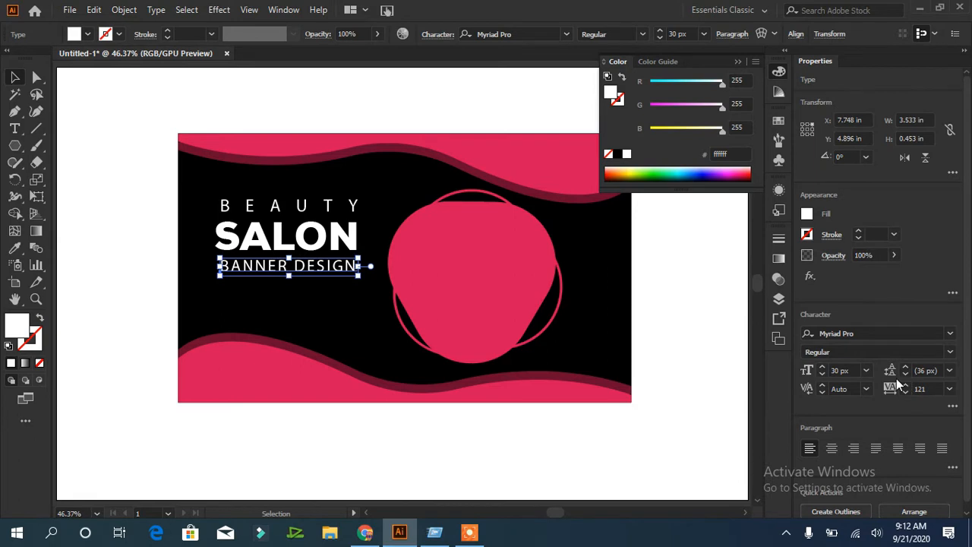
- Change the SALON text to a thin serif font
{"action": "left_click", "coordinate": [334, 235]}
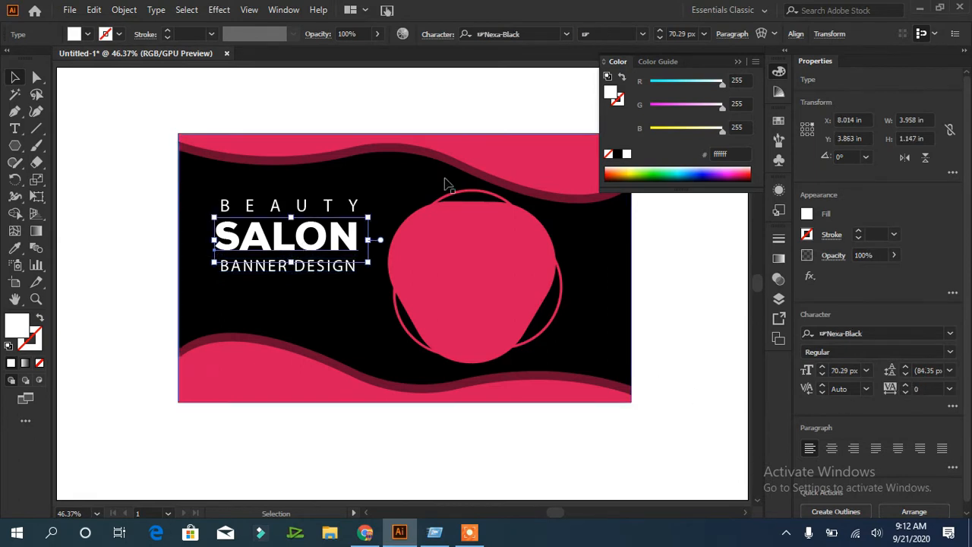
{"action": "left_click", "coordinate": [565, 34]}
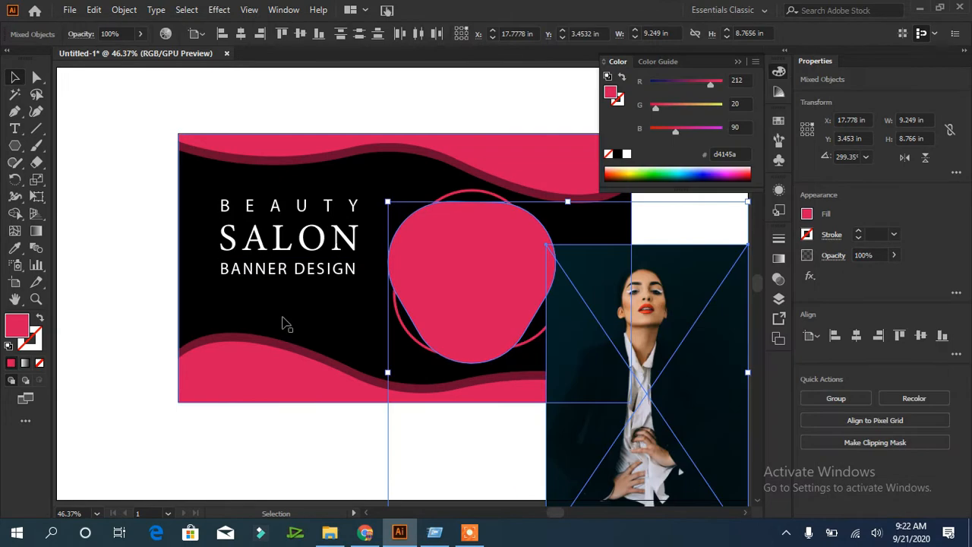
- Clip the portrait photo with the solid rounded triangle and position it so the woman's face sits in the shape's centre
{"action": "right_click", "coordinate": [653, 105]}
{"action": "left_click", "coordinate": [720, 226]}
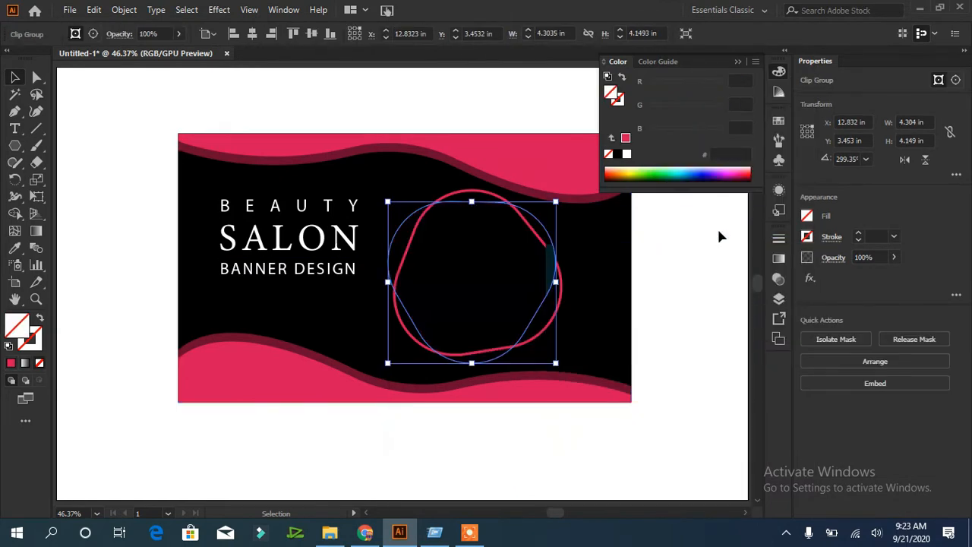
{"action": "double_click", "coordinate": [463, 252]}
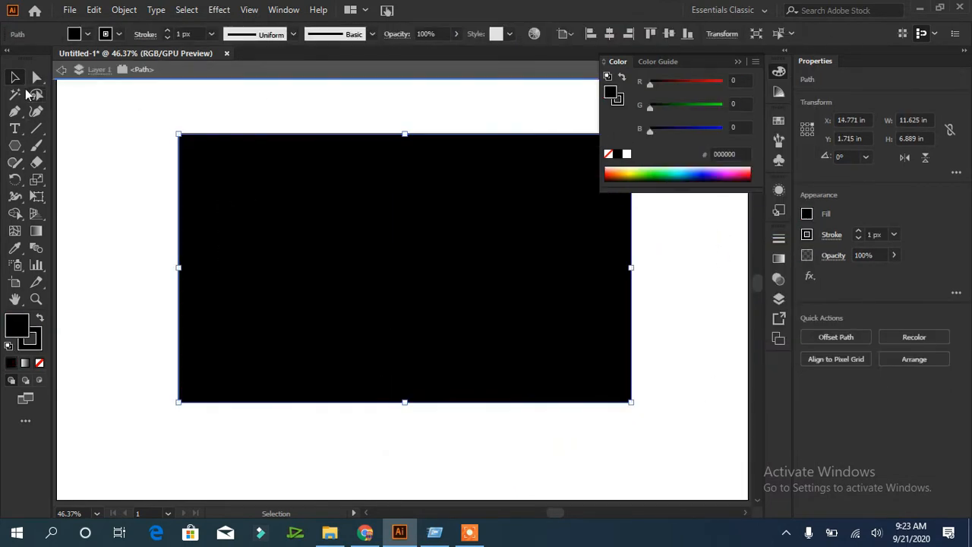
{"action": "left_click_drag", "start_coordinate": [547, 317], "coordinate": [460, 290]}
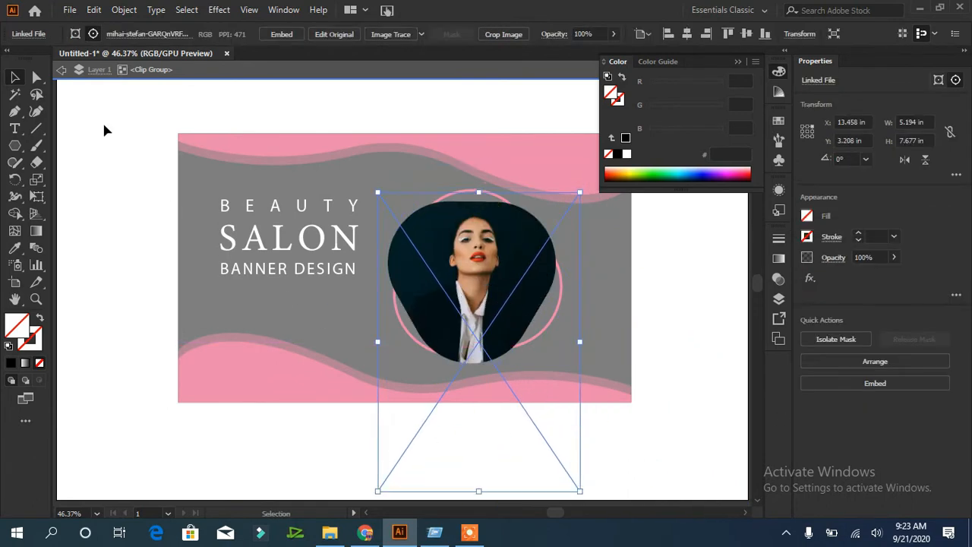
{"action": "left_click", "coordinate": [61, 69]}
- Try to outline the portrait's clipping shape with a stroke and recolor it by sampling the upper pink wave
{"action": "left_click", "coordinate": [433, 278]}
{"action": "left_click", "coordinate": [859, 237]}
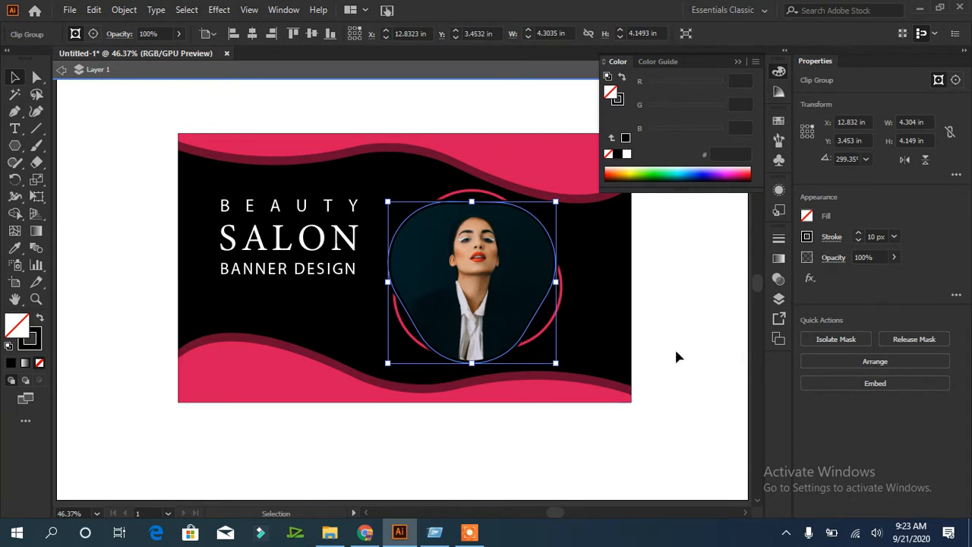
{"action": "double_click", "coordinate": [533, 233]}
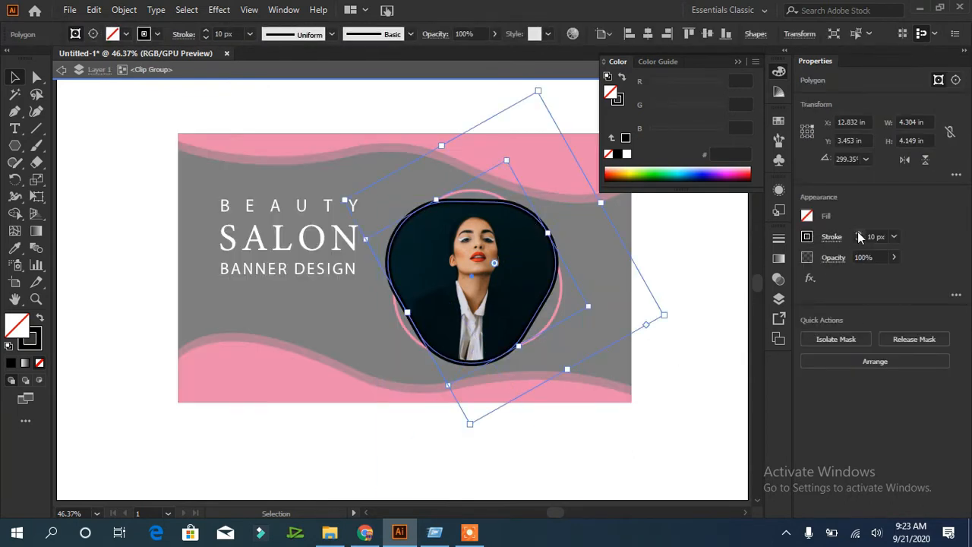
{"action": "left_click", "coordinate": [859, 237]}
{"action": "left_click", "coordinate": [857, 241]}
{"action": "left_click", "coordinate": [15, 248]}
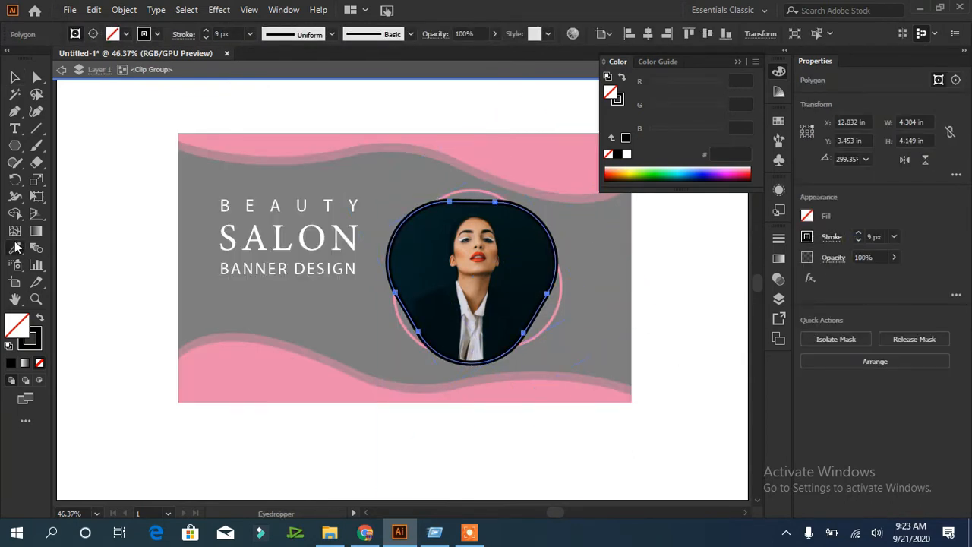
{"action": "left_click", "coordinate": [580, 147]}
{"action": "left_click", "coordinate": [858, 234]}
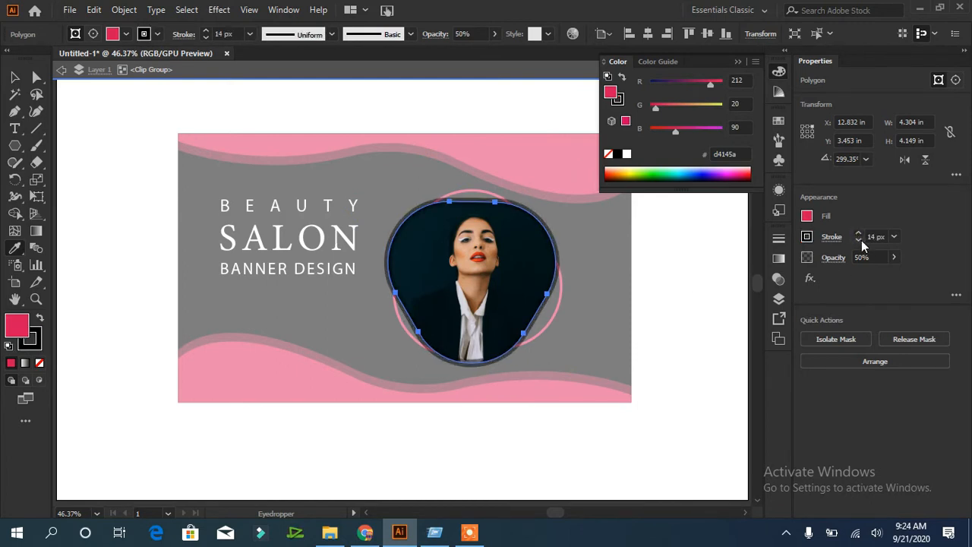
{"action": "left_click", "coordinate": [704, 281]}
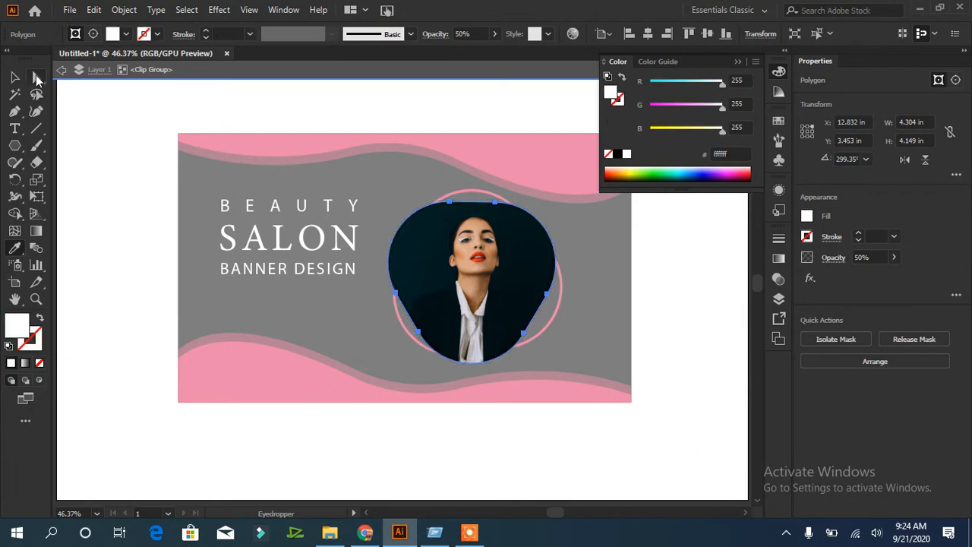
- Return to the layer level and target the portrait clip group's mask polygon in the layer list
{"action": "left_click", "coordinate": [36, 77]}
{"action": "left_click", "coordinate": [90, 70]}
{"action": "left_click", "coordinate": [506, 240]}
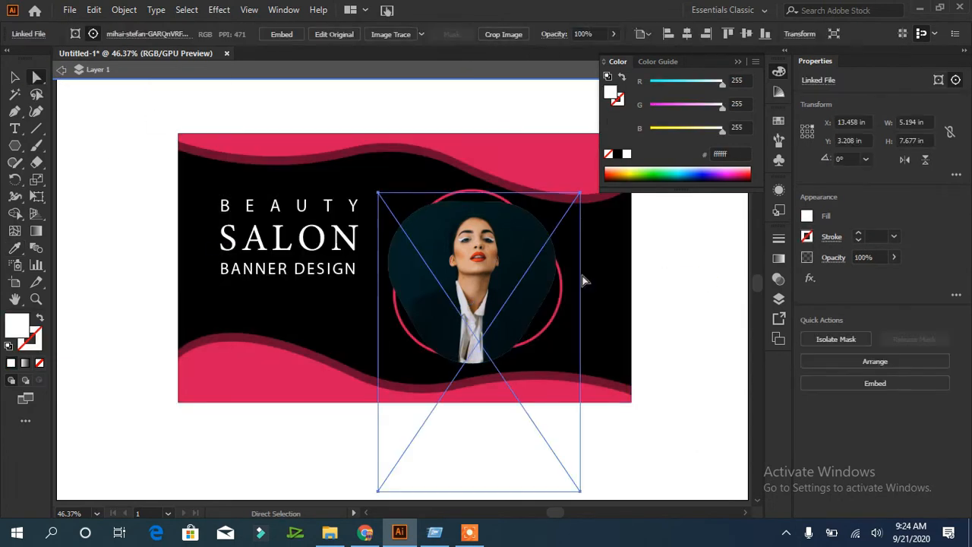
{"action": "left_click", "coordinate": [778, 298]}
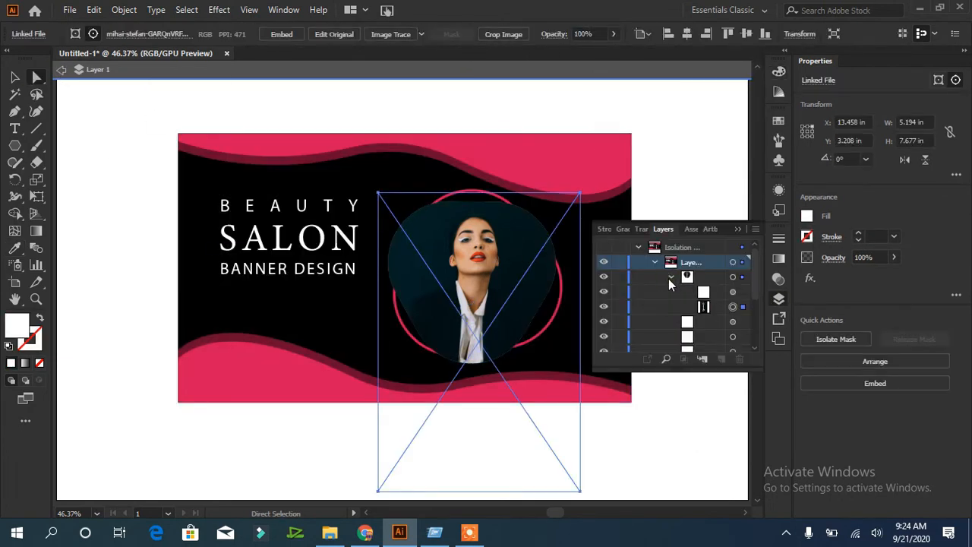
{"action": "left_click", "coordinate": [669, 279]}
{"action": "mouse_move", "coordinate": [754, 262]}
{"action": "left_mouse_down"}
{"action": "mouse_move", "coordinate": [762, 375]}
{"action": "mouse_move", "coordinate": [757, 278]}
{"action": "left_mouse_up"}
{"action": "left_click", "coordinate": [673, 275]}
{"action": "left_click", "coordinate": [733, 292]}
- Try to give the mask polygon a 14 px stroke and sample the upper wave's pink for it
{"action": "left_click", "coordinate": [859, 234]}
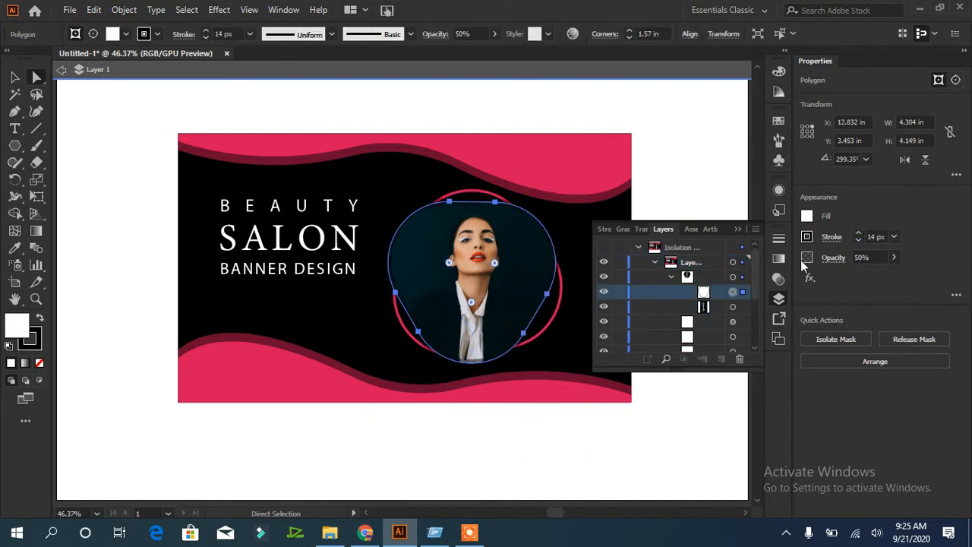
{"action": "left_click", "coordinate": [806, 237]}
{"action": "left_click", "coordinate": [15, 249]}
{"action": "left_click", "coordinate": [580, 162]}
{"action": "left_click", "coordinate": [14, 248]}
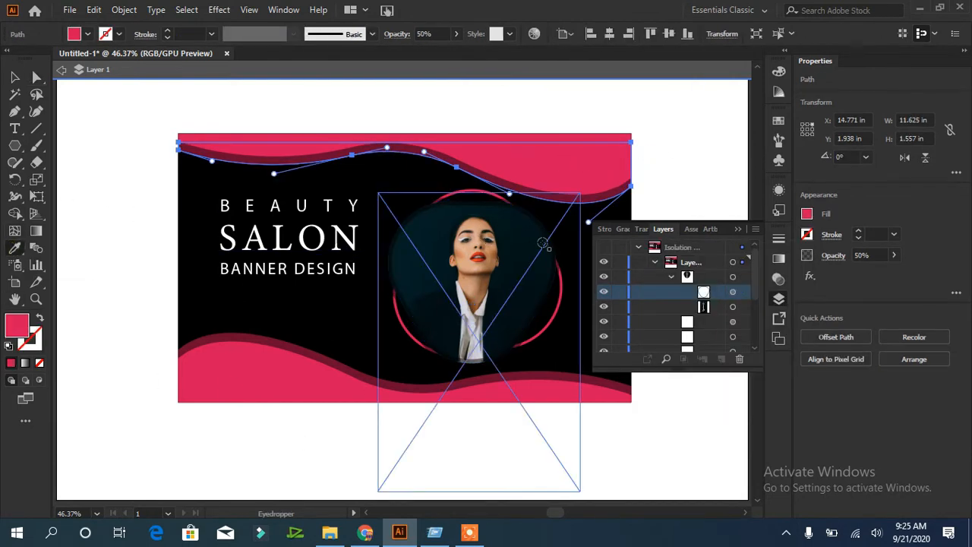
- Target the mask polygon, sample the upper wave's pink onto it and swap the color from fill to stroke
{"action": "left_click", "coordinate": [734, 293]}
{"action": "left_click", "coordinate": [562, 165]}
{"action": "left_click", "coordinate": [562, 165]}
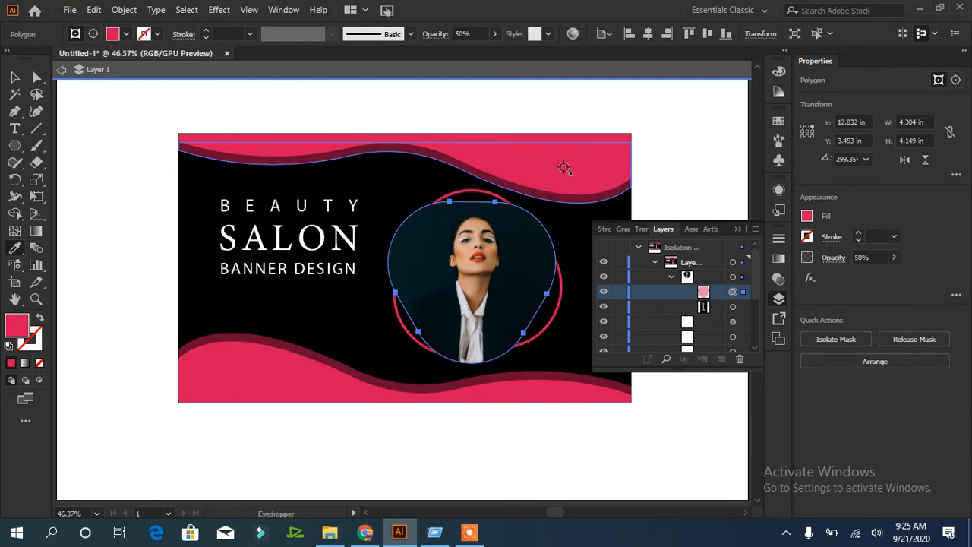
{"action": "left_click", "coordinate": [618, 138]}
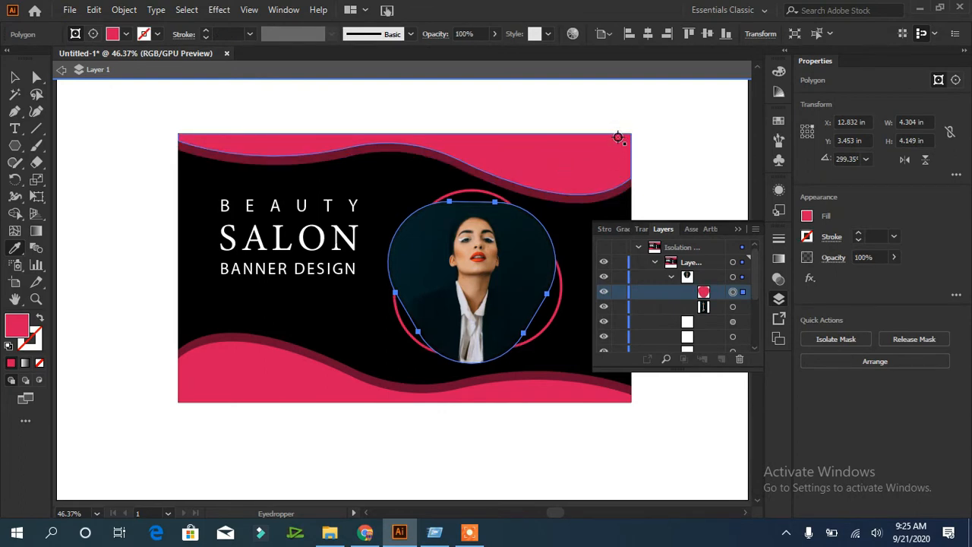
{"action": "left_click", "coordinate": [859, 233]}
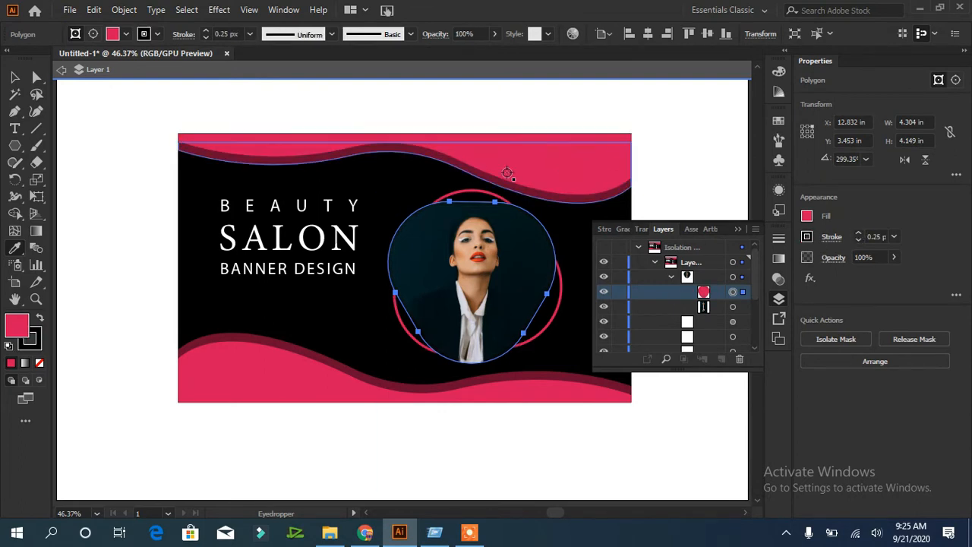
{"action": "left_click", "coordinate": [522, 162]}
{"action": "left_click", "coordinate": [40, 318]}
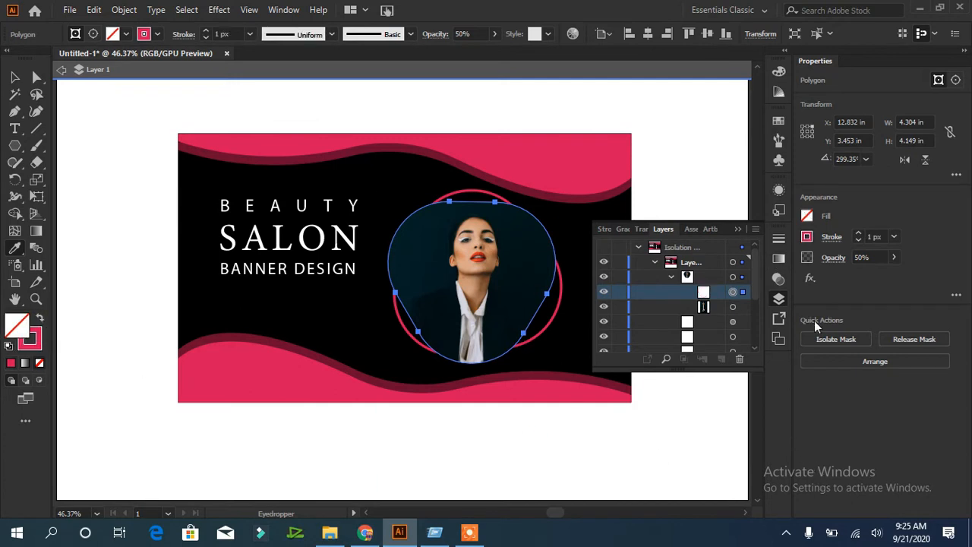
- Set the mask polygon's pink stroke to 7 px and its opacity to 100%
{"action": "left_click", "coordinate": [858, 234]}
{"action": "left_click", "coordinate": [858, 233]}
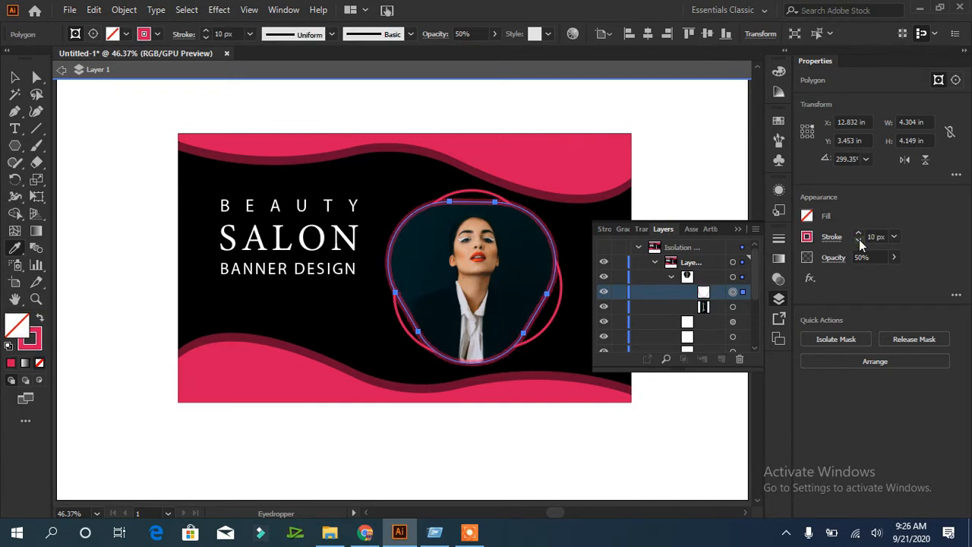
{"action": "left_click", "coordinate": [893, 257]}
{"action": "left_click", "coordinate": [897, 281]}
{"action": "left_click", "coordinate": [859, 240]}
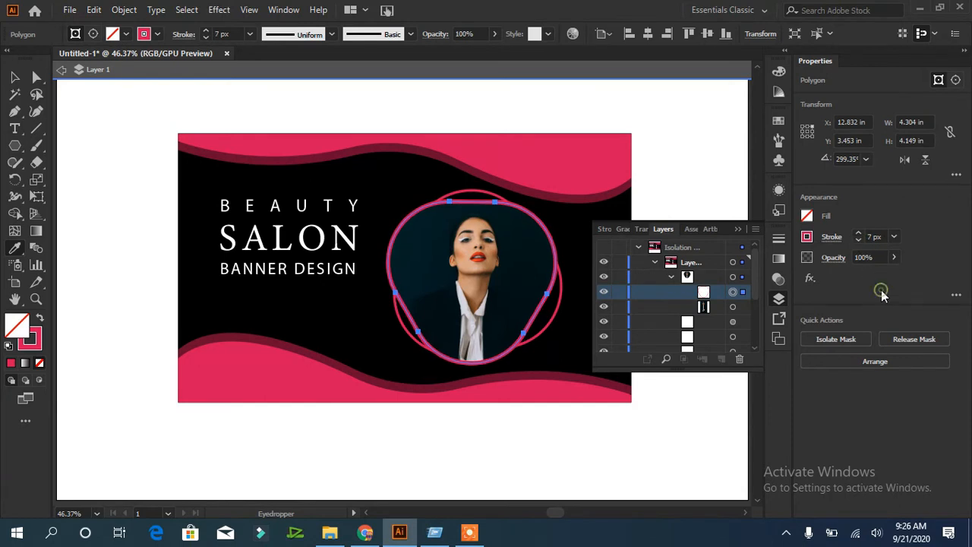
{"action": "key", "text": "v"}
{"action": "left_click", "coordinate": [70, 232]}
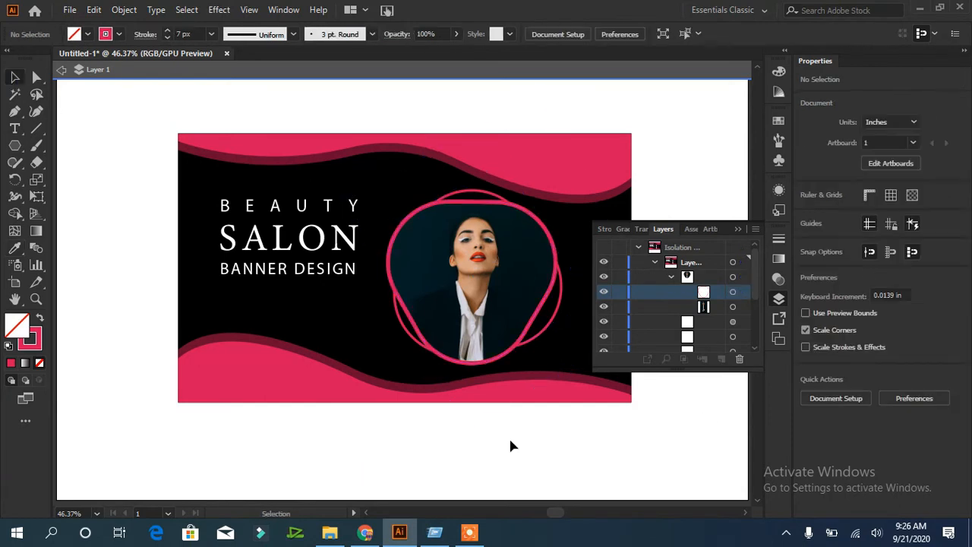
- Thin the pink outline around the clipped portrait to 4 px
{"action": "left_click", "coordinate": [552, 292]}
{"action": "left_click", "coordinate": [859, 239]}
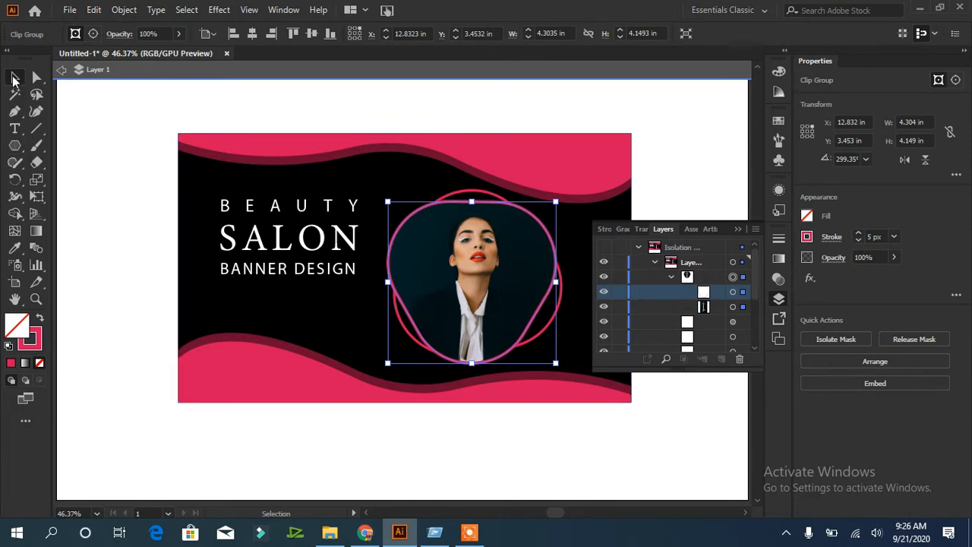
{"action": "left_click", "coordinate": [339, 468]}
{"action": "left_click", "coordinate": [455, 366]}
{"action": "left_click", "coordinate": [859, 240]}
{"action": "left_click", "coordinate": [98, 145]}
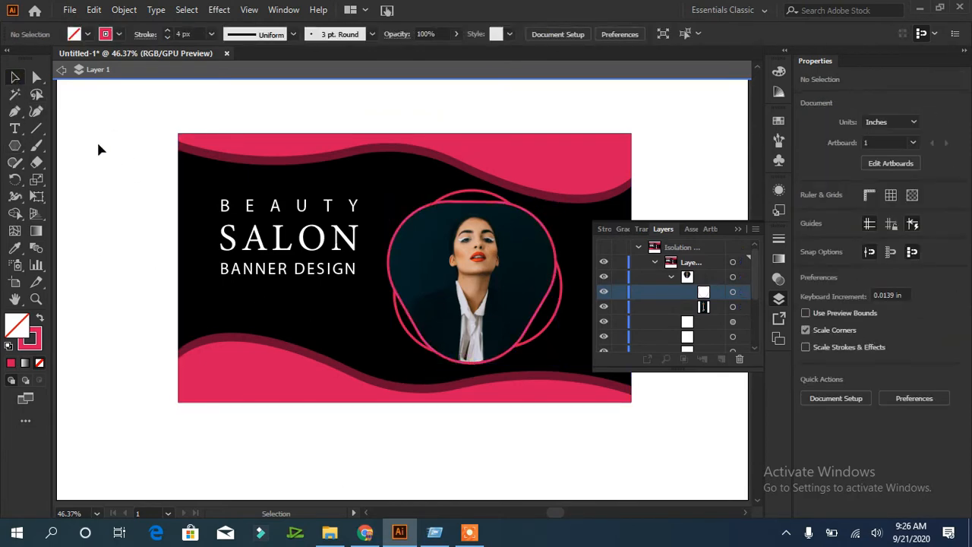
- Exit isolation mode and collapse the layer list
{"action": "left_click", "coordinate": [61, 70]}
{"action": "right_click", "coordinate": [675, 184]}
{"action": "left_click", "coordinate": [668, 127]}
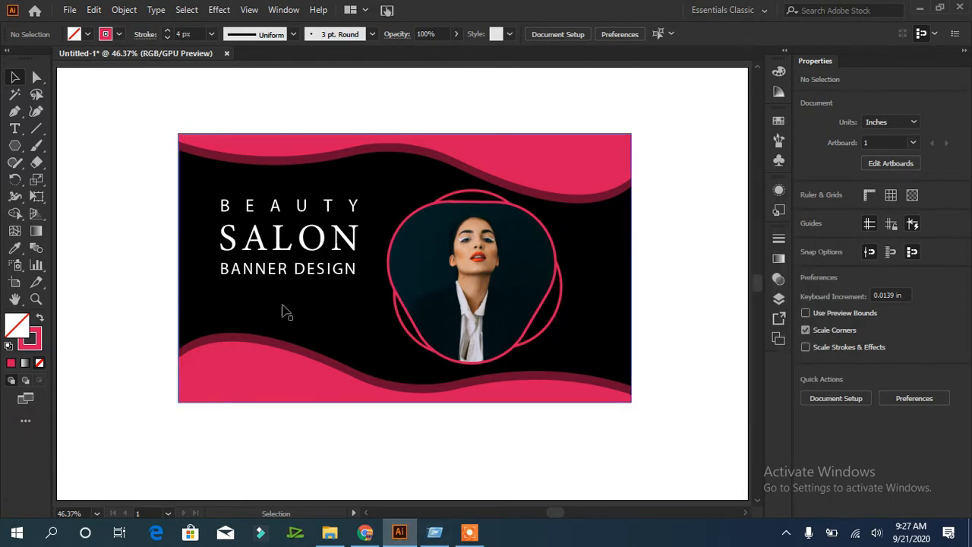
- Reduce the type size to 15 px using a temporary placeholder text area, and delete that area
{"action": "key", "text": "t"}
{"action": "left_click_drag", "start_coordinate": [78, 127], "coordinate": [265, 165]}
{"action": "left_click", "coordinate": [822, 377]}
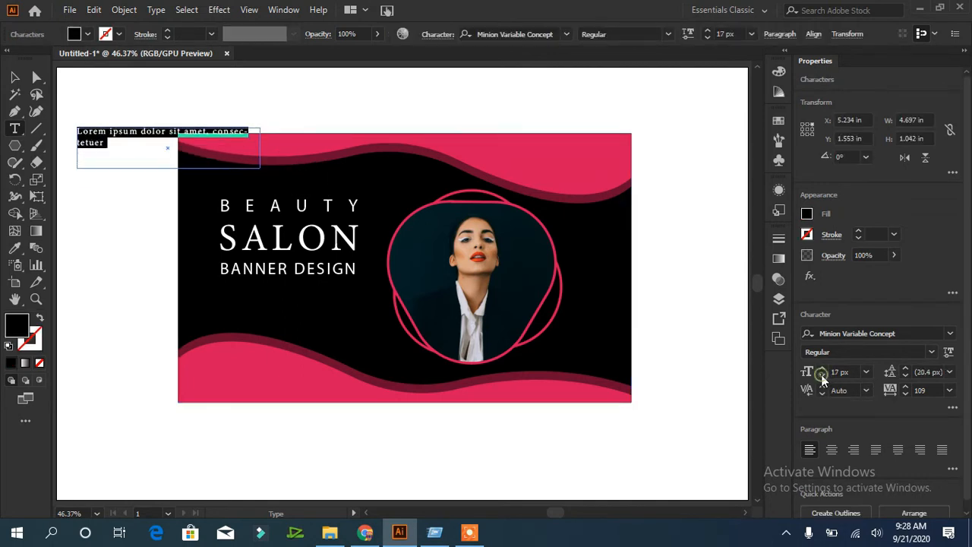
{"action": "left_click", "coordinate": [822, 376]}
{"action": "key", "text": "Escape"}
{"action": "key", "text": "Delete"}
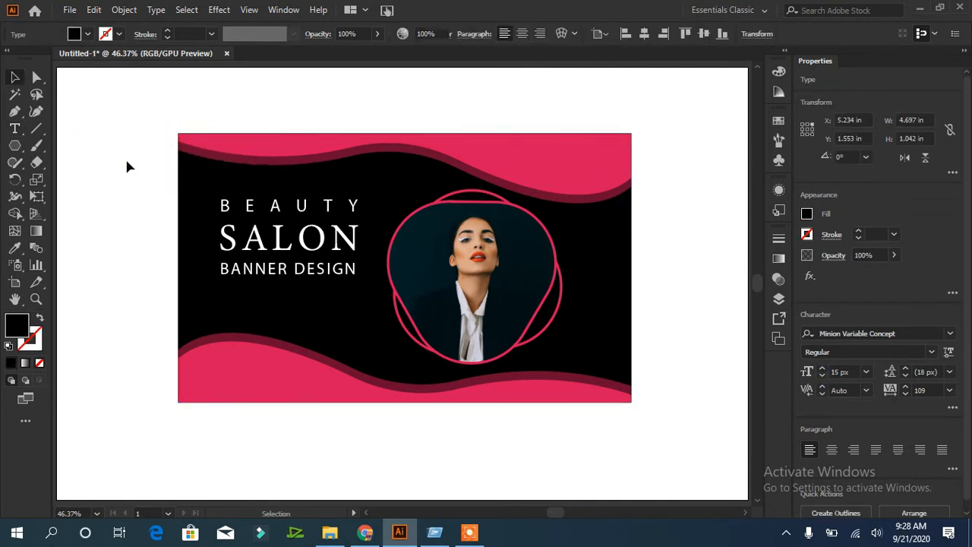
{"action": "left_click_drag", "start_coordinate": [101, 105], "coordinate": [259, 141]}
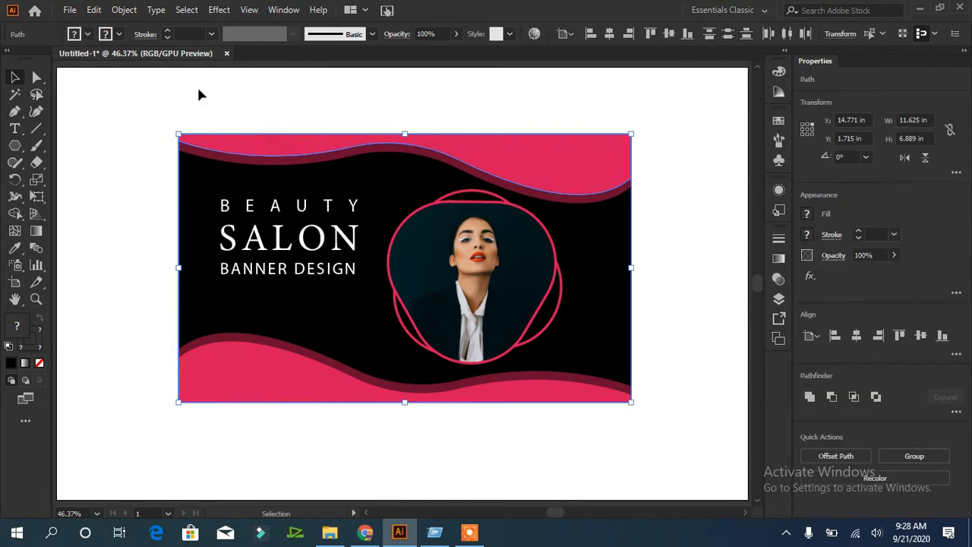
- Create a placeholder text area about 4.1 by 1 in, place it beneath BANNER DESIGN and fill its text white
{"action": "left_click", "coordinate": [15, 129]}
{"action": "left_click_drag", "start_coordinate": [81, 124], "coordinate": [240, 162]}
{"action": "left_click", "coordinate": [15, 77]}
{"action": "left_click_drag", "start_coordinate": [152, 144], "coordinate": [291, 308]}
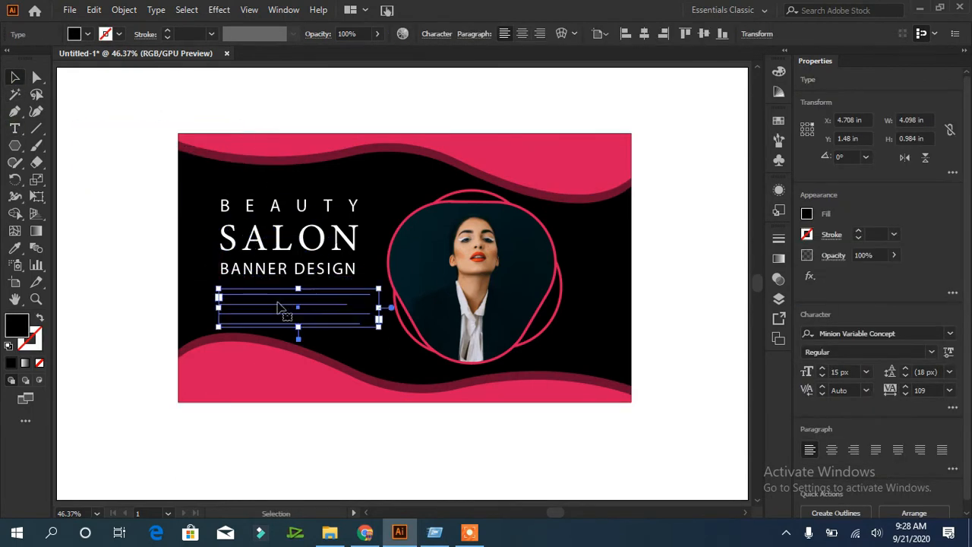
{"action": "left_click", "coordinate": [82, 35]}
{"action": "left_click", "coordinate": [29, 59]}
{"action": "left_click", "coordinate": [124, 411]}
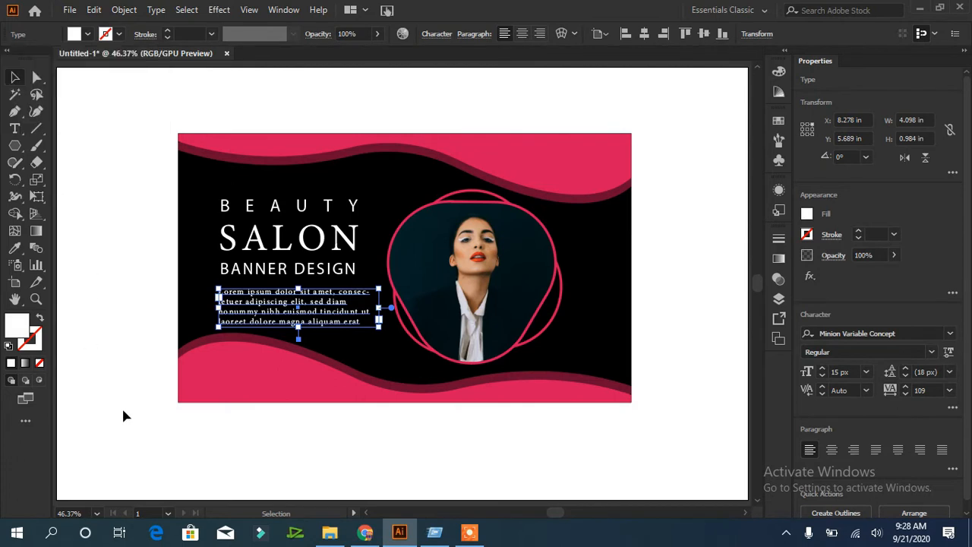
- Recolor the SALON text with the pink sampled from the upper wave
{"action": "left_click", "coordinate": [249, 273]}
{"action": "key", "text": "i"}
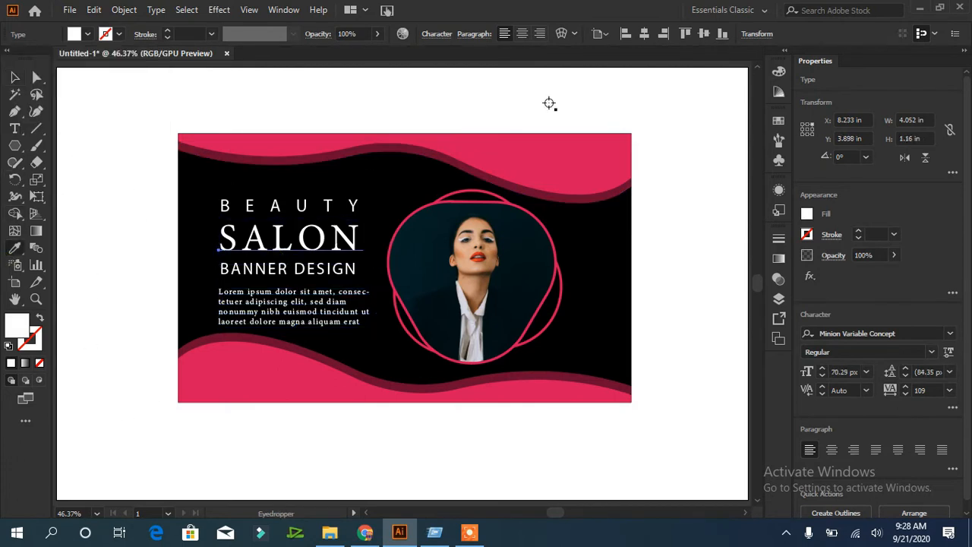
{"action": "left_click", "coordinate": [567, 138]}
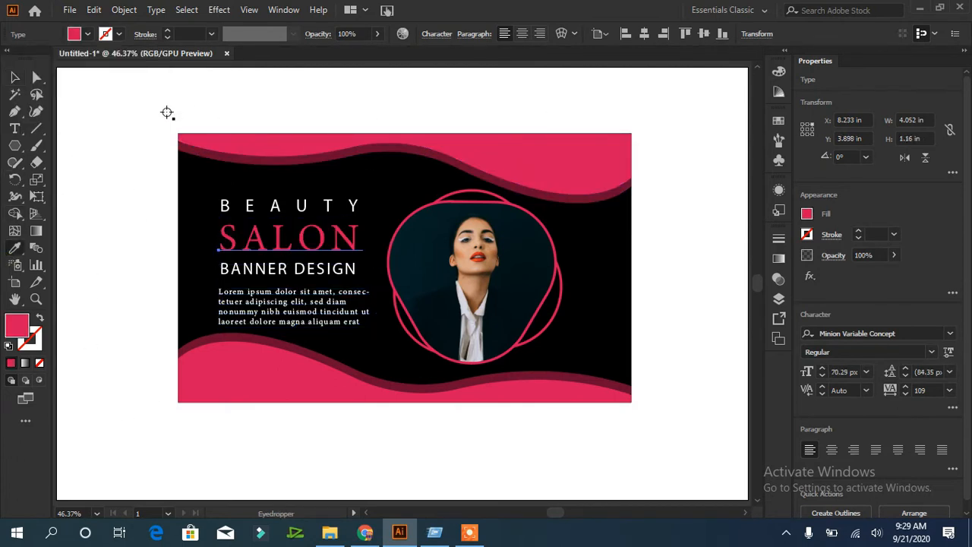
{"action": "left_click", "coordinate": [15, 77]}
- Recolor the Lorem ipsum paragraph with the pink sampled from the upper wave
{"action": "left_click", "coordinate": [285, 312]}
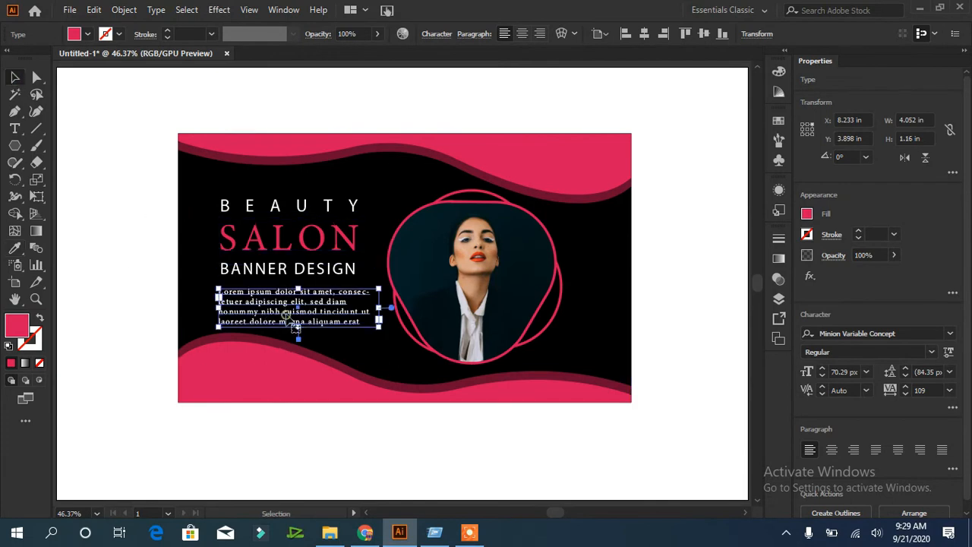
{"action": "left_click", "coordinate": [16, 245]}
{"action": "left_click", "coordinate": [590, 136]}
{"action": "key", "text": "v"}
{"action": "left_click", "coordinate": [96, 270]}
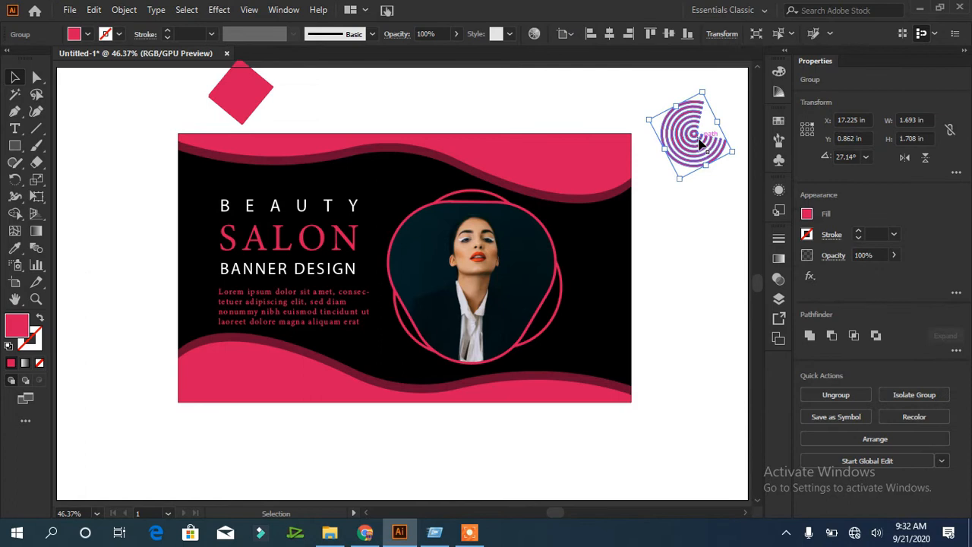
- Place resized, rotated copies of the pink concentric-arc ornament near the banner's upper-left corner, right edge, lower-right corner and below the paragraph
{"action": "left_click_drag", "start_coordinate": [691, 135], "coordinate": [241, 340]}
{"action": "left_click_drag", "start_coordinate": [388, 415], "coordinate": [210, 99]}
{"action": "left_click", "coordinate": [516, 451]}
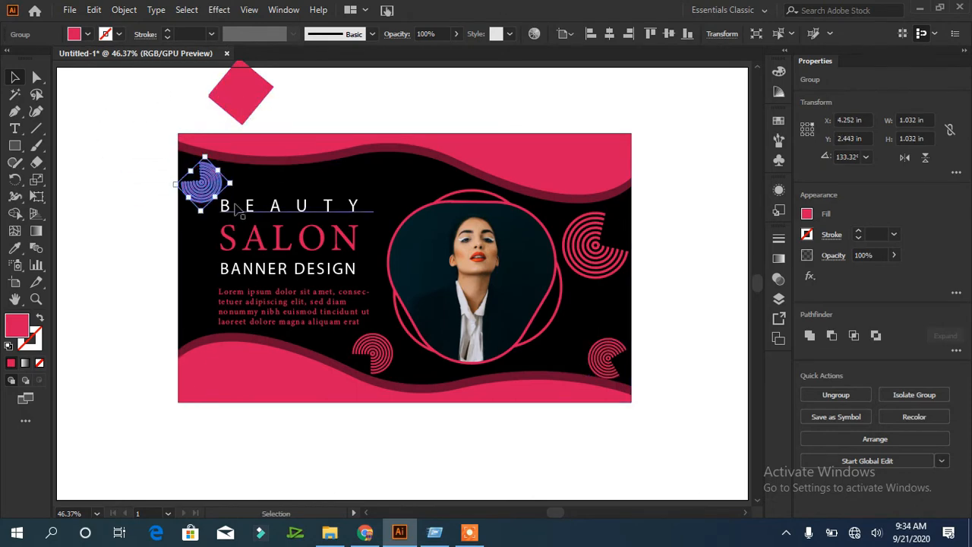
- Enlarge a copy of the concentric-arc ornament to about 12.8 in across over the banner and set its opacity to 15%
{"action": "left_click_drag", "start_coordinate": [237, 208], "coordinate": [675, 195]}
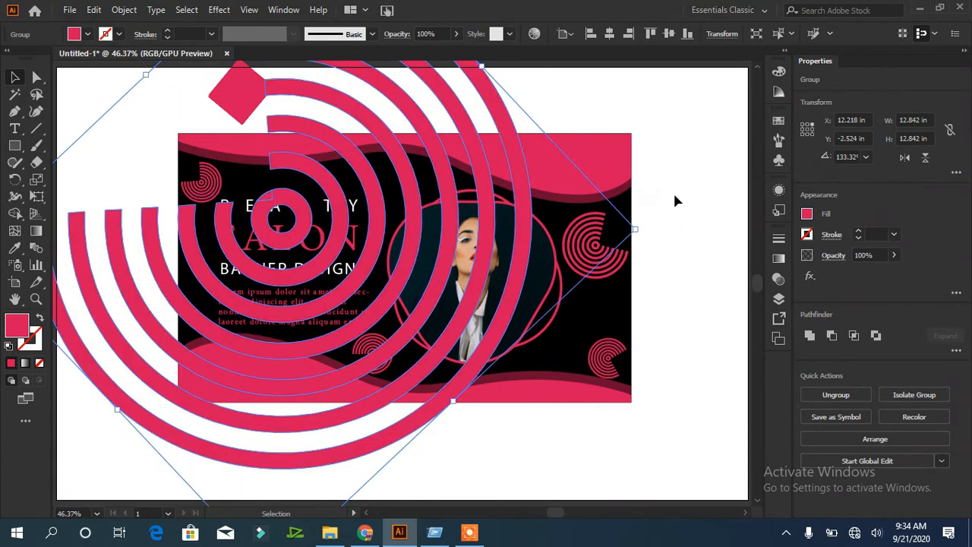
{"action": "left_click", "coordinate": [894, 255]}
{"action": "left_click_drag", "start_coordinate": [899, 273], "coordinate": [847, 273]}
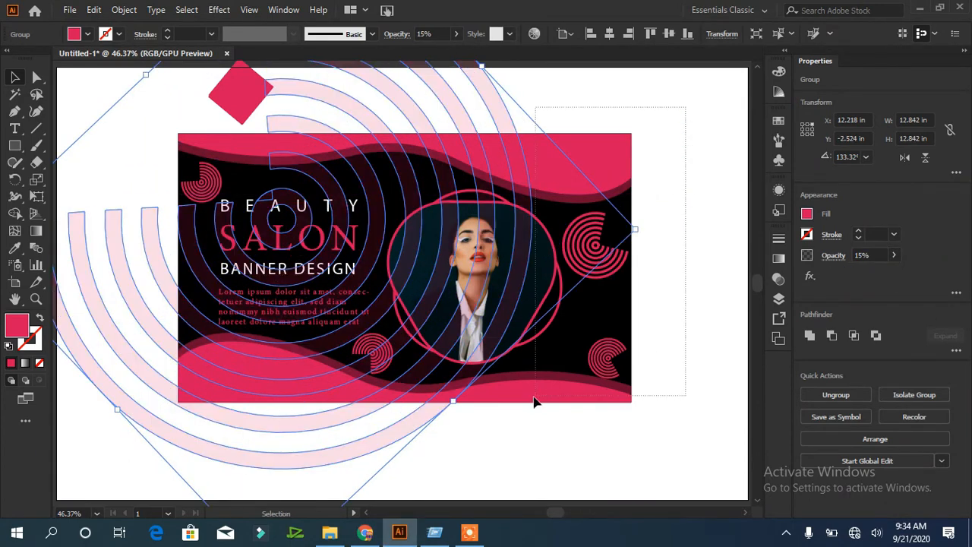
- Select all artwork and remove the arc pieces and the pink diamond outside the banner with Shape Builder
{"action": "key", "text": "ctrl+a"}
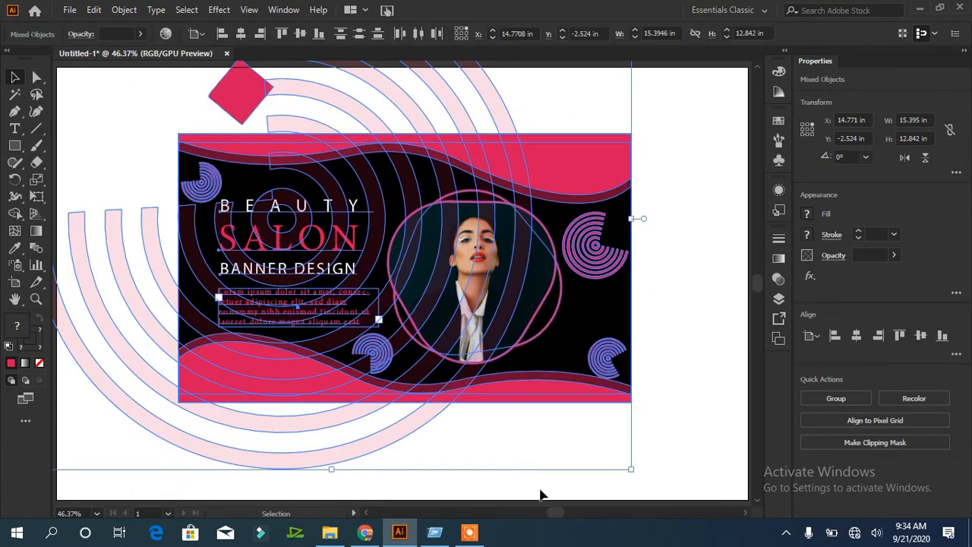
{"action": "left_click", "coordinate": [15, 213]}
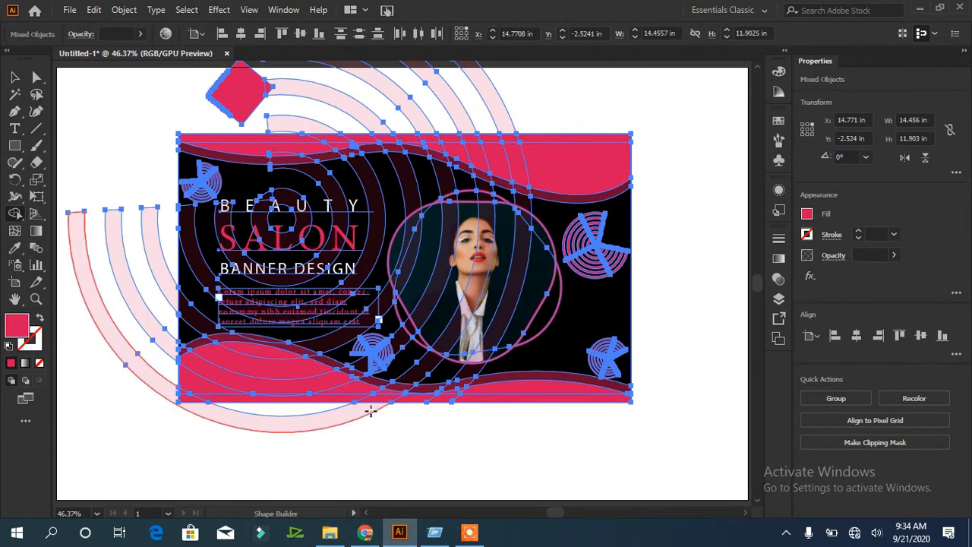
{"action": "left_click", "coordinate": [371, 411], "text": "alt"}
{"action": "left_click_drag", "start_coordinate": [149, 322], "coordinate": [126, 358]}
{"action": "left_click_drag", "start_coordinate": [159, 258], "coordinate": [130, 277]}
{"action": "mouse_move", "coordinate": [284, 121]}
{"action": "left_mouse_down"}
{"action": "mouse_move", "coordinate": [329, 92]}
{"action": "mouse_move", "coordinate": [482, 100]}
{"action": "left_mouse_up"}
{"action": "left_click", "coordinate": [237, 355], "text": "alt"}
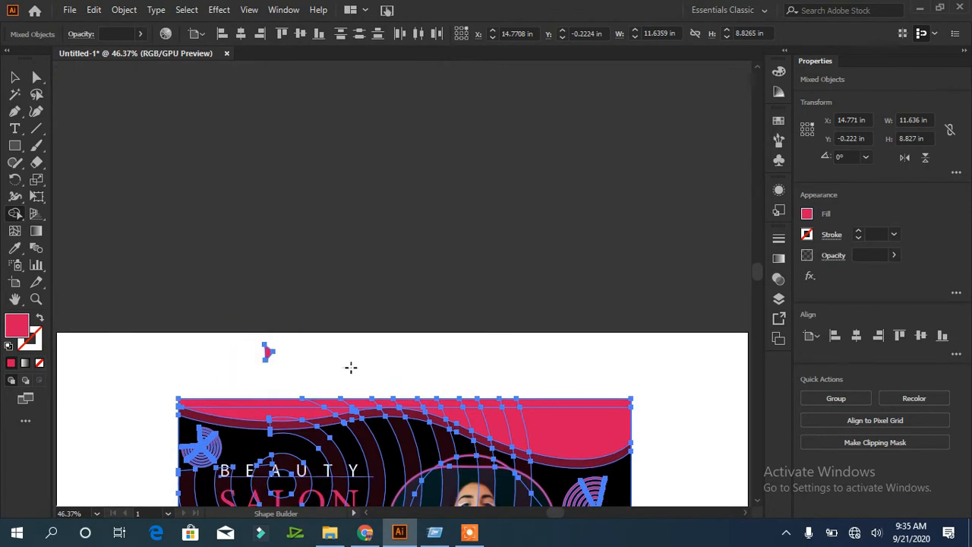
{"action": "key", "text": "v"}
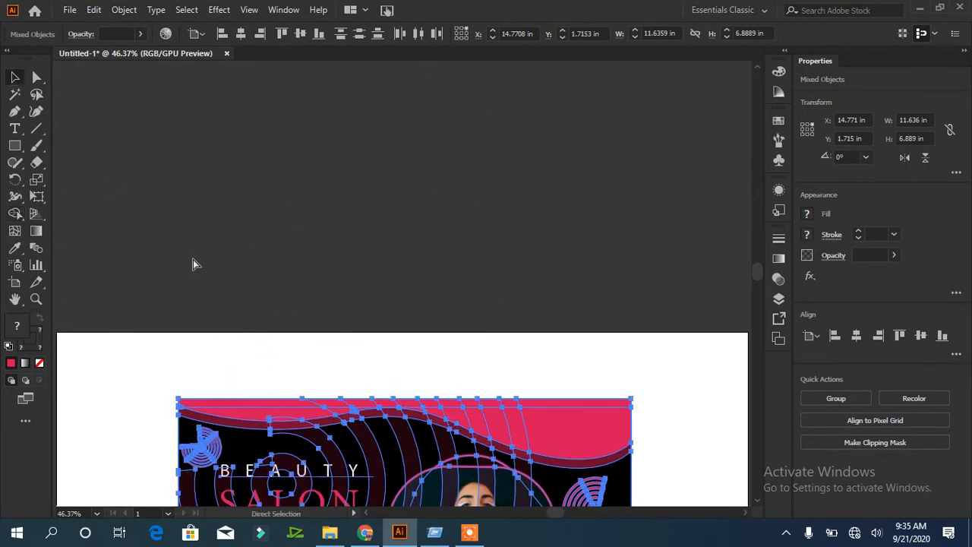
{"action": "key", "text": "ctrl+0"}
{"action": "left_click", "coordinate": [462, 455]}
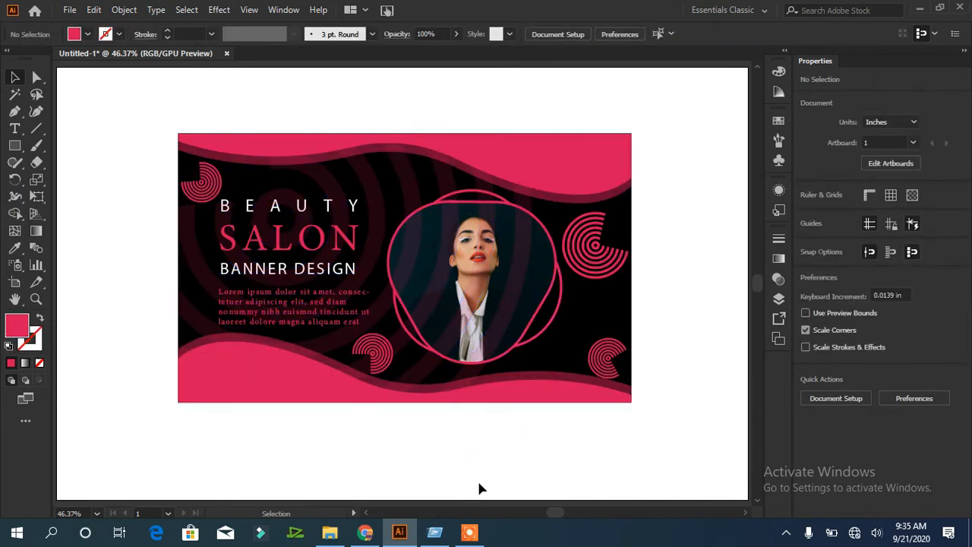
{"action": "left_click", "coordinate": [205, 194]}
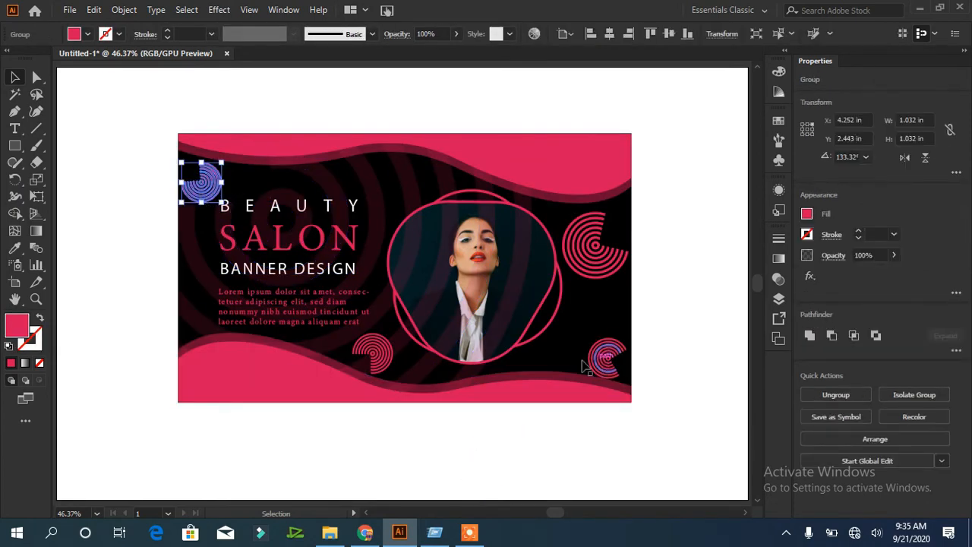
{"action": "mouse_move", "coordinate": [222, 202]}
{"action": "left_mouse_down"}
{"action": "mouse_move", "coordinate": [247, 229]}
{"action": "mouse_move", "coordinate": [222, 202]}
{"action": "left_mouse_up"}
{"action": "left_click", "coordinate": [119, 302]}
{"action": "left_click", "coordinate": [224, 191]}
{"action": "mouse_move", "coordinate": [319, 534]}
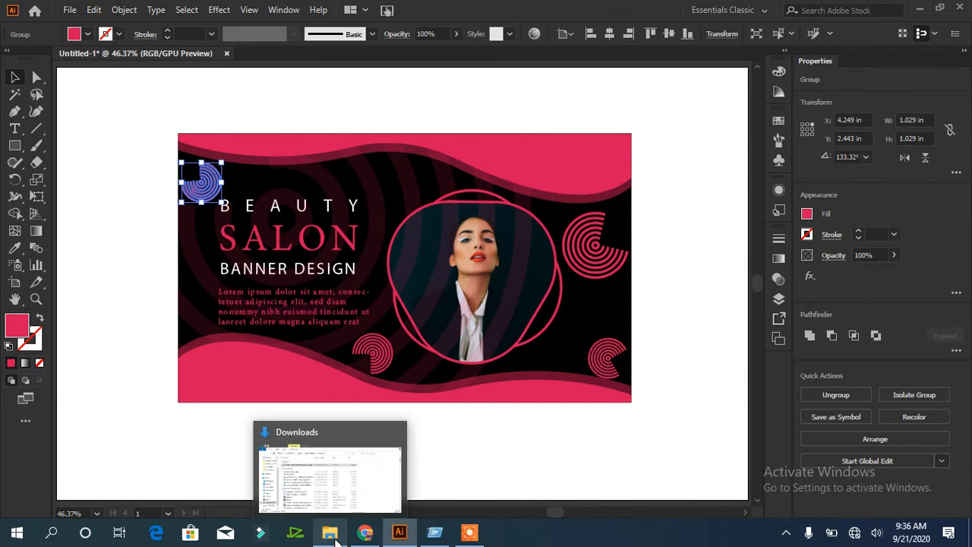
{"action": "left_click", "coordinate": [522, 464]}
{"action": "left_click", "coordinate": [402, 354]}
{"action": "left_click", "coordinate": [411, 355]}
- Reduce the opacity of the arc ornaments below the paragraph, at the banner's lower-right corner and at its right edge to roughly half
{"action": "left_click", "coordinate": [374, 335]}
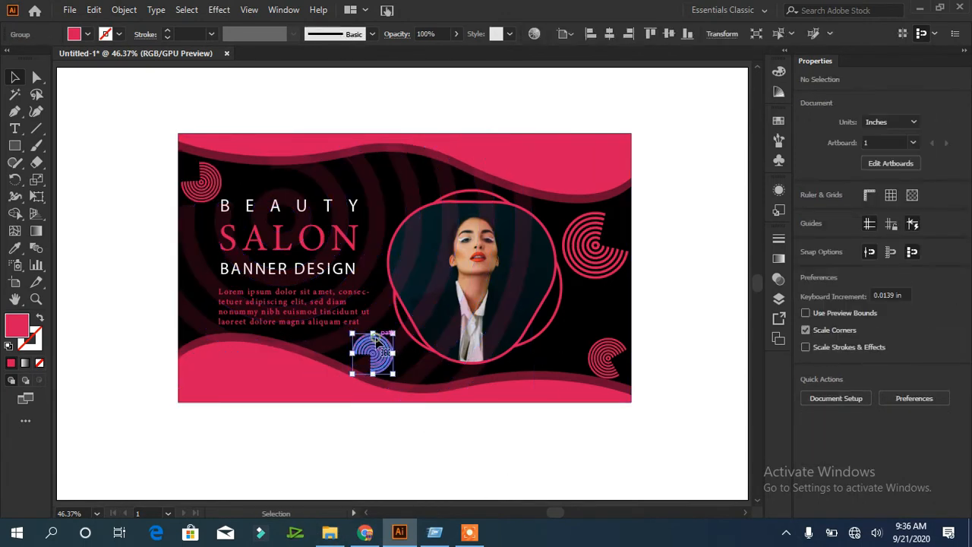
{"action": "left_click", "coordinate": [894, 255]}
{"action": "mouse_move", "coordinate": [894, 273]}
{"action": "left_mouse_down"}
{"action": "mouse_move", "coordinate": [865, 278]}
{"action": "mouse_move", "coordinate": [887, 278]}
{"action": "left_mouse_up"}
{"action": "left_click", "coordinate": [619, 359]}
{"action": "left_click", "coordinate": [894, 256]}
{"action": "left_click", "coordinate": [596, 243]}
{"action": "left_click", "coordinate": [894, 255]}
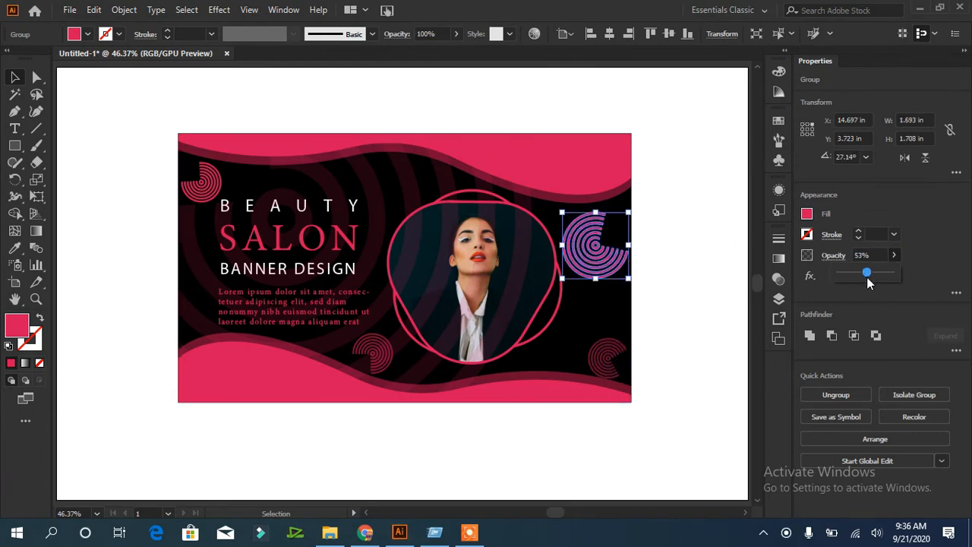
- Set the opacity of the arc ornament in the banner's upper-left corner to 50%
{"action": "left_click", "coordinate": [201, 184]}
{"action": "right_click", "coordinate": [199, 195]}
{"action": "left_click", "coordinate": [881, 254]}
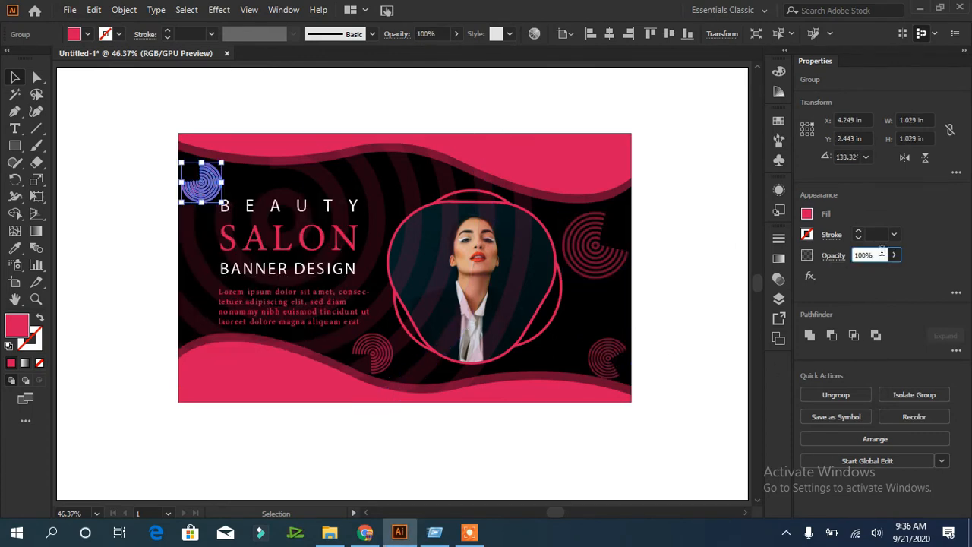
{"action": "type", "text": "50"}
{"action": "left_click", "coordinate": [706, 297]}
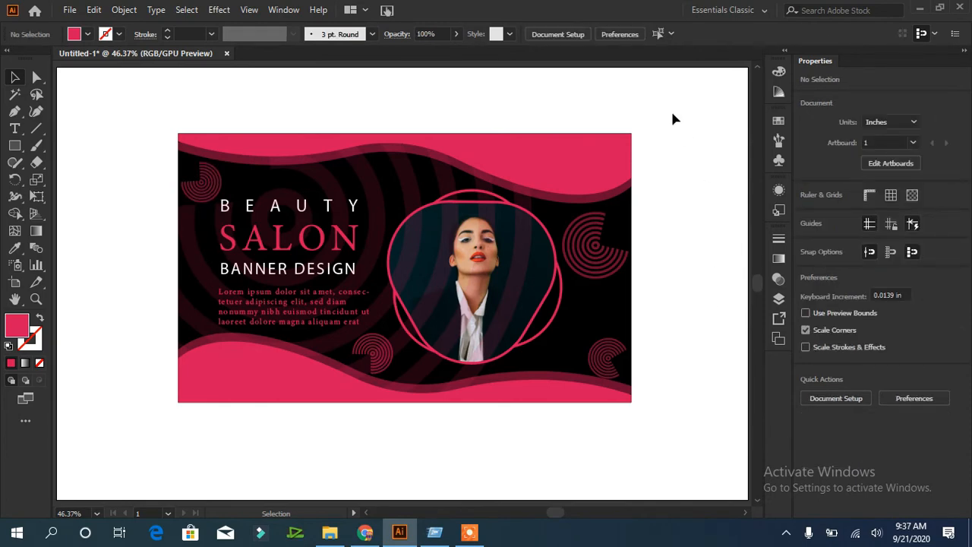
- Select all the banner artwork and group it
{"action": "left_click_drag", "start_coordinate": [672, 112], "coordinate": [137, 446]}
{"action": "left_click", "coordinate": [845, 398]}
{"action": "left_click", "coordinate": [707, 452]}
- Draw a pink 17.778 × 11.111 in rectangle covering the artboard and set its opacity to 64%
{"action": "left_click", "coordinate": [14, 145]}
{"action": "left_click_drag", "start_coordinate": [55, 68], "coordinate": [734, 499]}
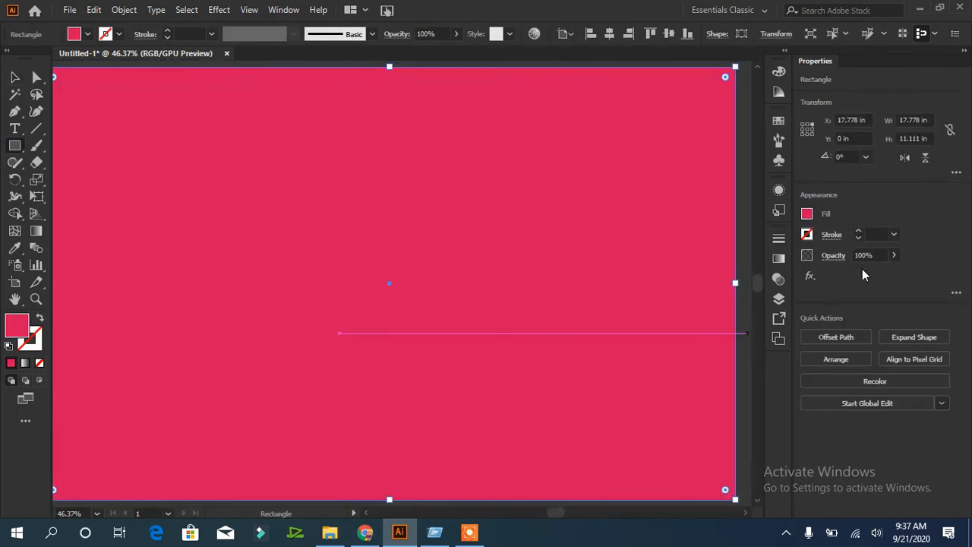
{"action": "left_click", "coordinate": [894, 255]}
{"action": "left_click_drag", "start_coordinate": [893, 273], "coordinate": [872, 286]}
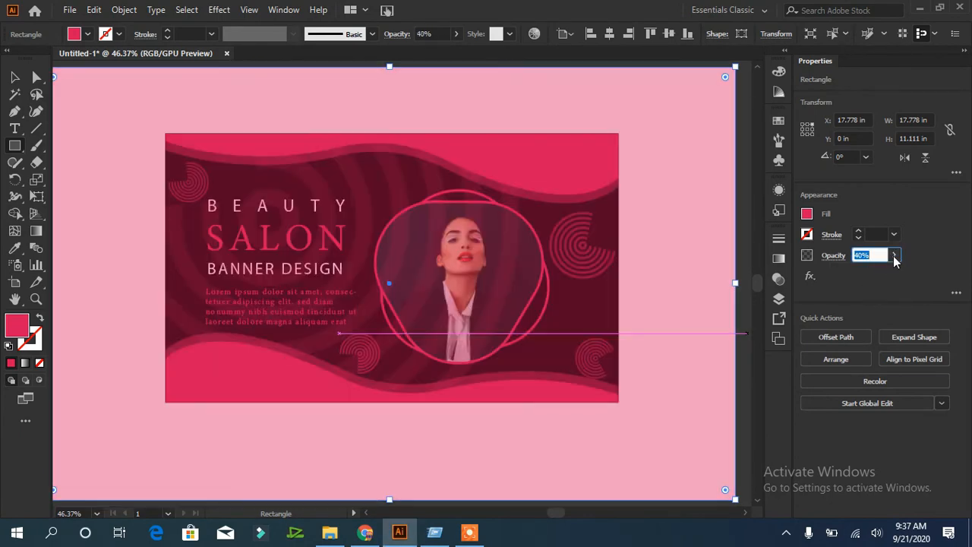
{"action": "left_click", "coordinate": [894, 257]}
{"action": "left_click", "coordinate": [874, 273]}
- Send the large pink rectangle to the back, behind the banner group
{"action": "left_click", "coordinate": [13, 79]}
{"action": "right_click", "coordinate": [426, 225]}
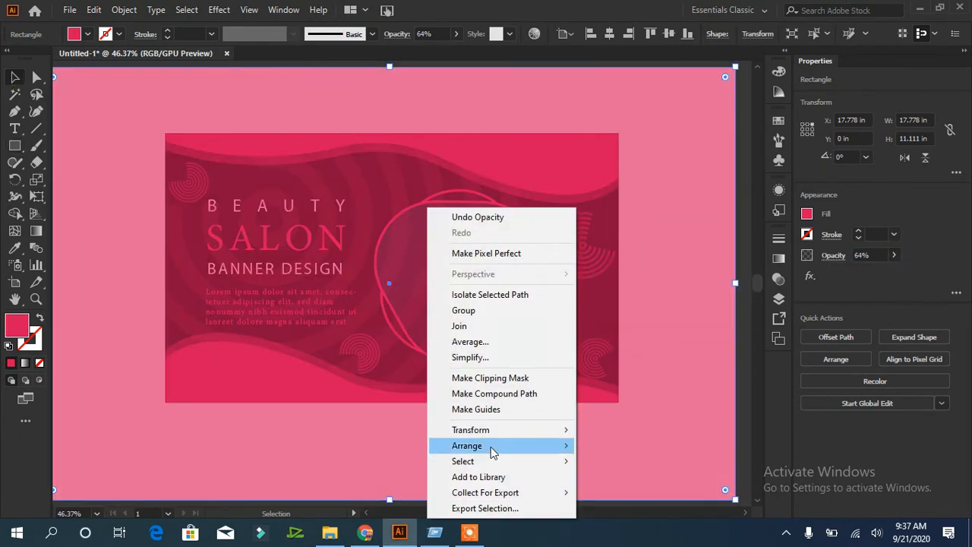
{"action": "mouse_move", "coordinate": [492, 451]}
{"action": "left_click", "coordinate": [600, 493]}
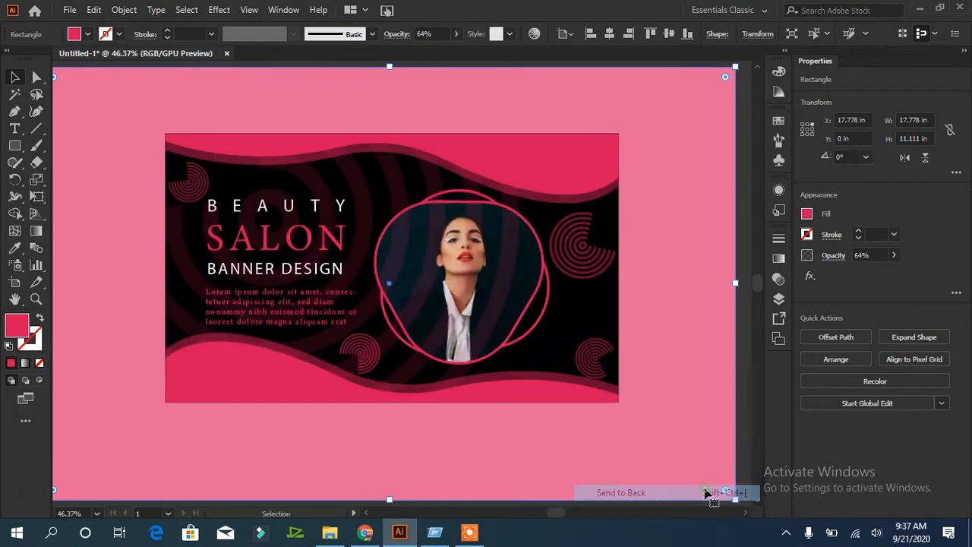
{"action": "left_click", "coordinate": [614, 138]}
{"action": "left_click", "coordinate": [666, 195]}
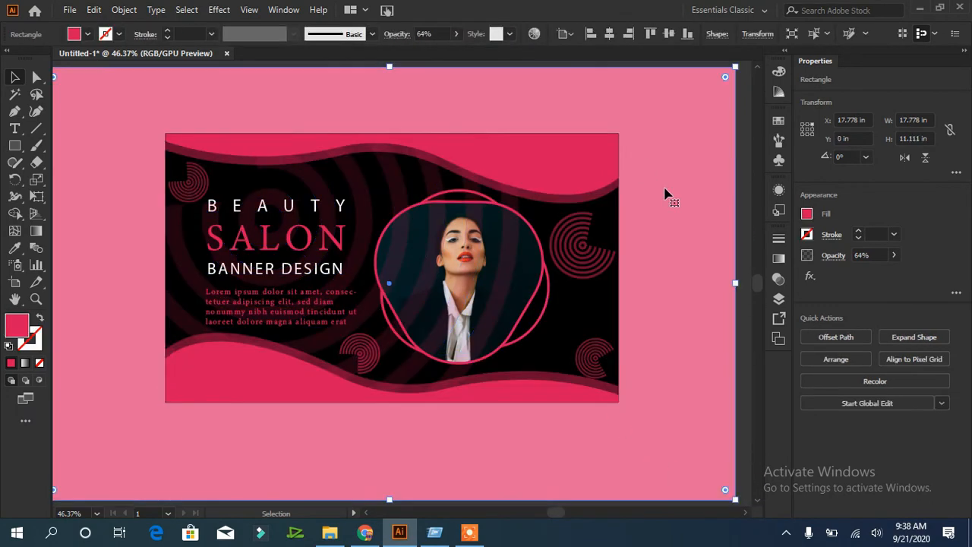
- Duplicate the background rectangle, delete the copy's upper-left anchor point to make a triangle and align it with the artboard's lower-right half
{"action": "left_click_drag", "start_coordinate": [86, 156], "coordinate": [128, 168]}
{"action": "key", "text": "a"}
{"action": "left_click", "coordinate": [82, 82]}
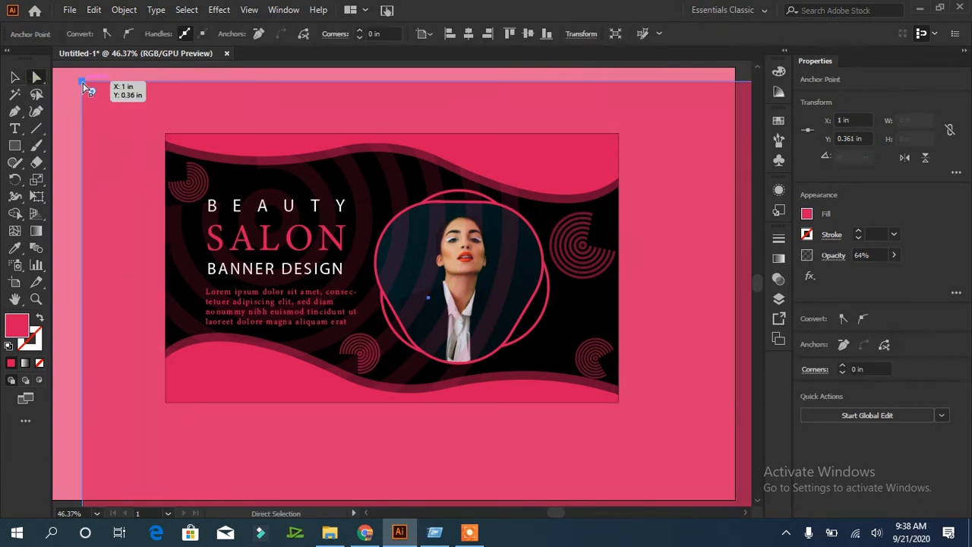
{"action": "key", "text": "Delete"}
{"action": "key", "text": "v"}
{"action": "mouse_move", "coordinate": [656, 280]}
{"action": "left_mouse_down"}
{"action": "mouse_move", "coordinate": [640, 274]}
{"action": "mouse_move", "coordinate": [640, 282]}
{"action": "left_mouse_up"}
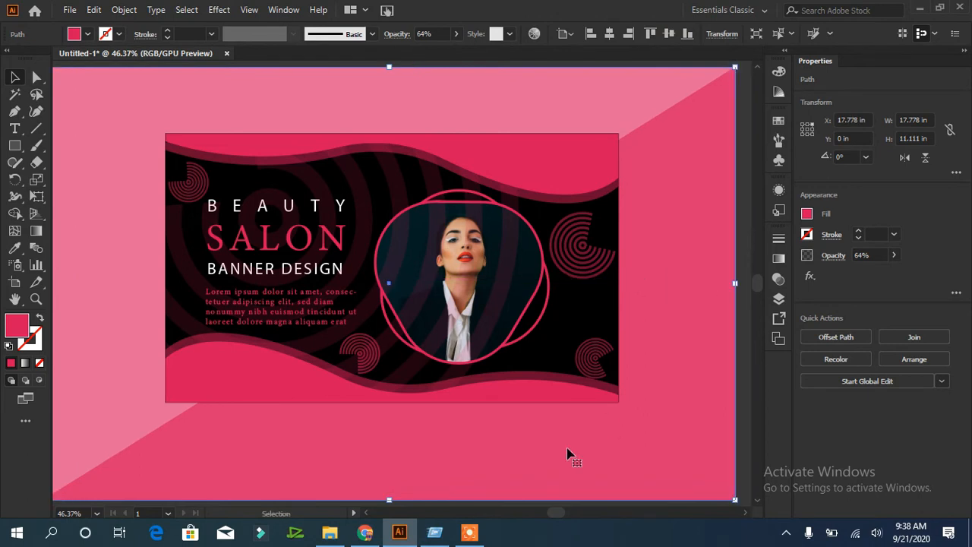
- Fill the background triangle with black
{"action": "left_click", "coordinate": [88, 33]}
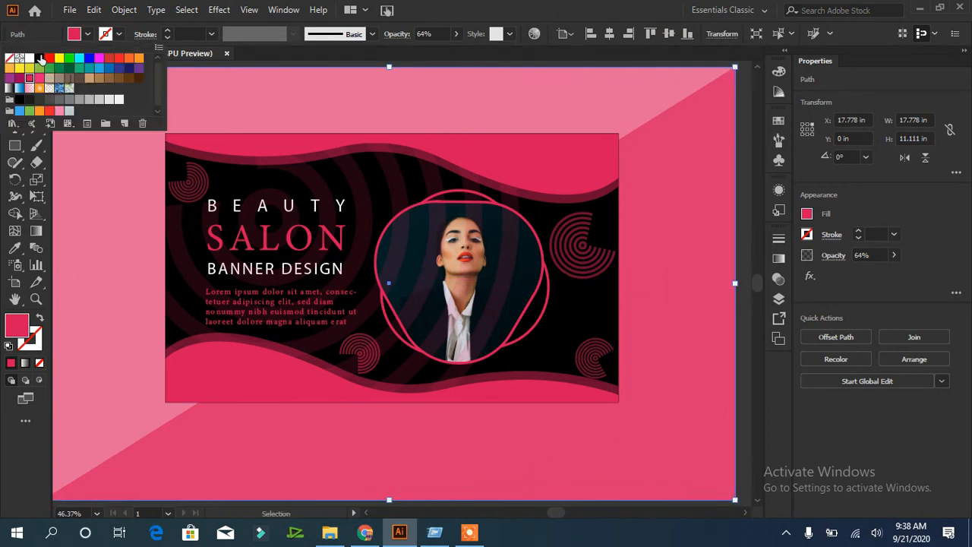
{"action": "left_click", "coordinate": [41, 59]}
{"action": "left_click", "coordinate": [672, 241]}
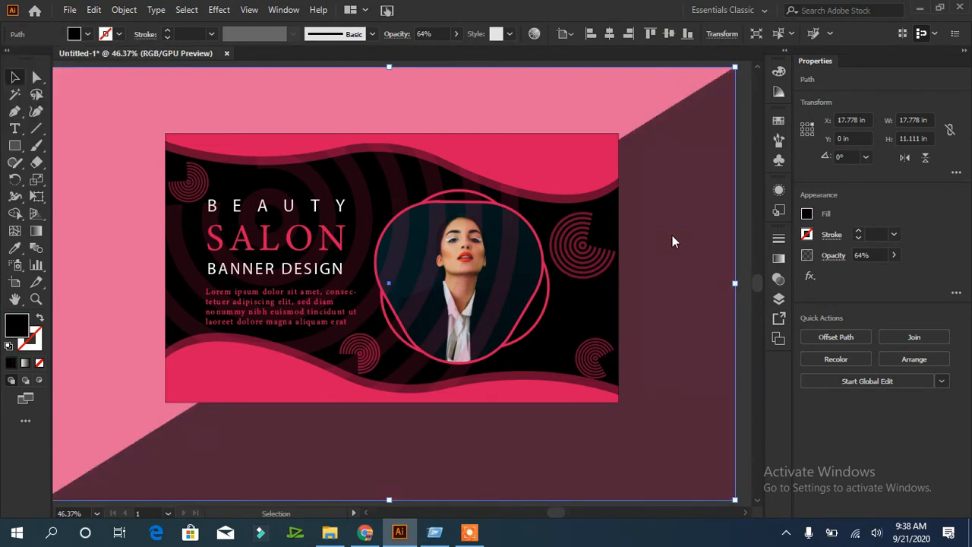
- Send the black triangle to the back, and send the pink background rectangle behind it
{"action": "right_click", "coordinate": [675, 331]}
{"action": "key", "text": "Escape"}
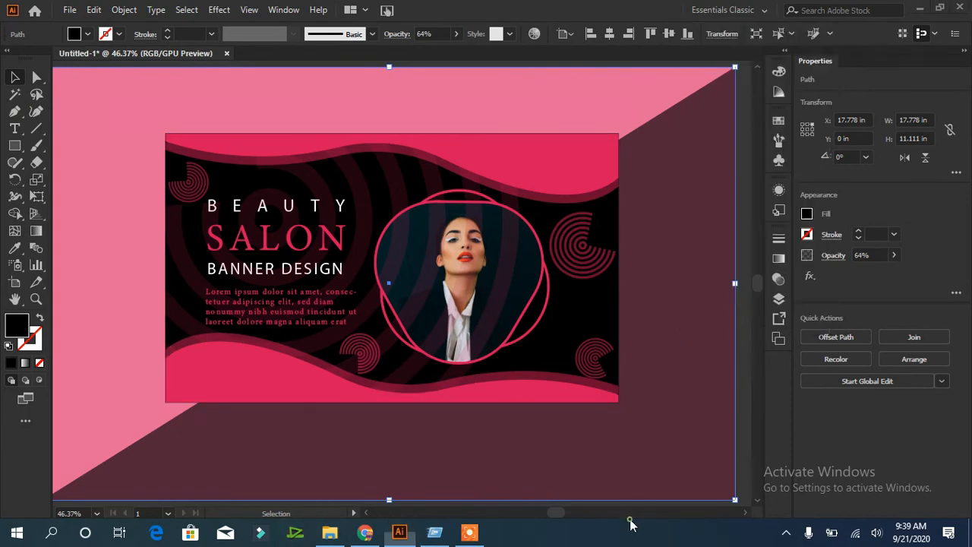
{"action": "right_click", "coordinate": [98, 168]}
{"action": "mouse_move", "coordinate": [220, 403]}
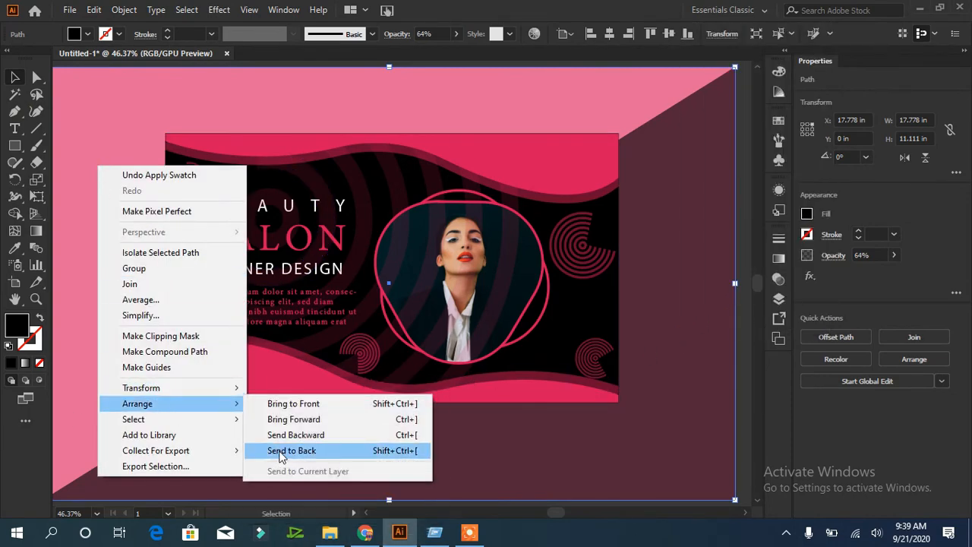
{"action": "left_click", "coordinate": [380, 450]}
{"action": "left_click", "coordinate": [698, 242]}
{"action": "left_click", "coordinate": [592, 493]}
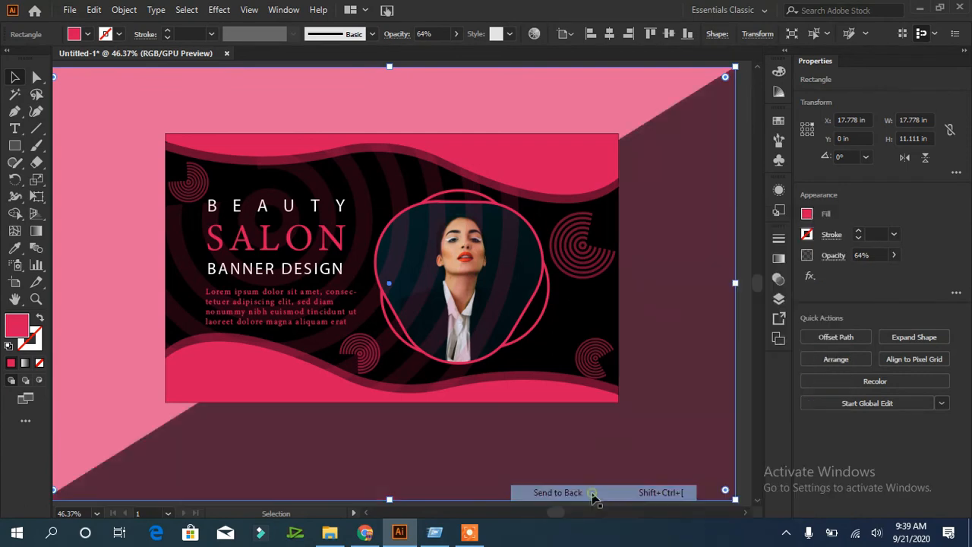
- Select the triangle path in the layer stack and set its opacity to 100%
{"action": "left_click", "coordinate": [506, 66]}
{"action": "left_click", "coordinate": [704, 282]}
{"action": "left_click", "coordinate": [779, 298]}
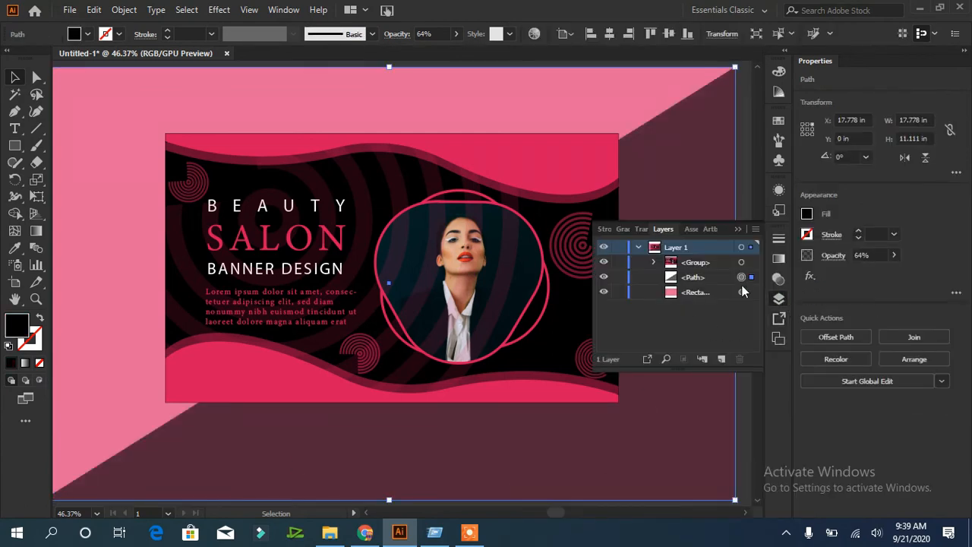
{"action": "left_click", "coordinate": [702, 278]}
{"action": "left_click", "coordinate": [893, 255]}
{"action": "left_click_drag", "start_coordinate": [872, 280], "coordinate": [896, 277]}
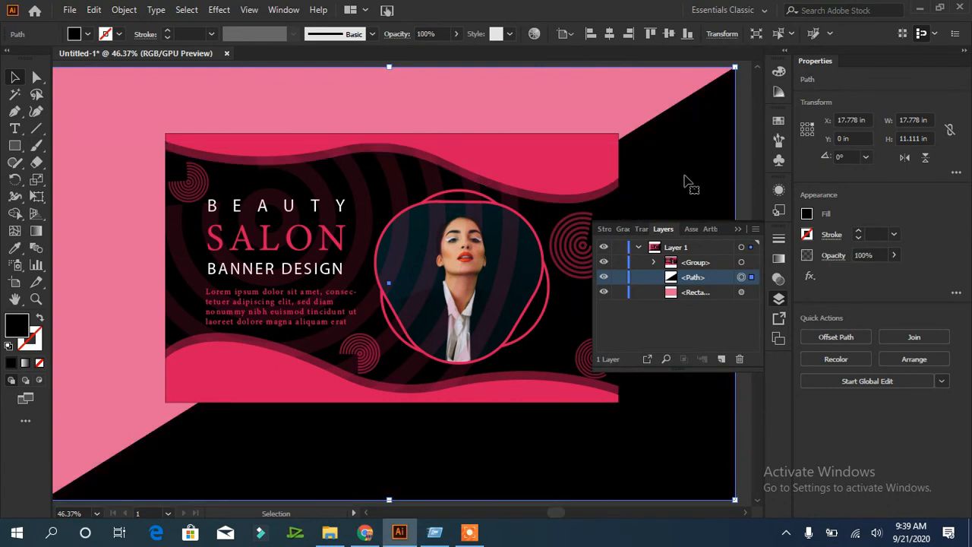
- Try white, gray and blue-gray fills on the background triangle and settle on the pink swatch R=237 G=30 B=121
{"action": "left_click", "coordinate": [88, 35]}
{"action": "left_click", "coordinate": [30, 59]}
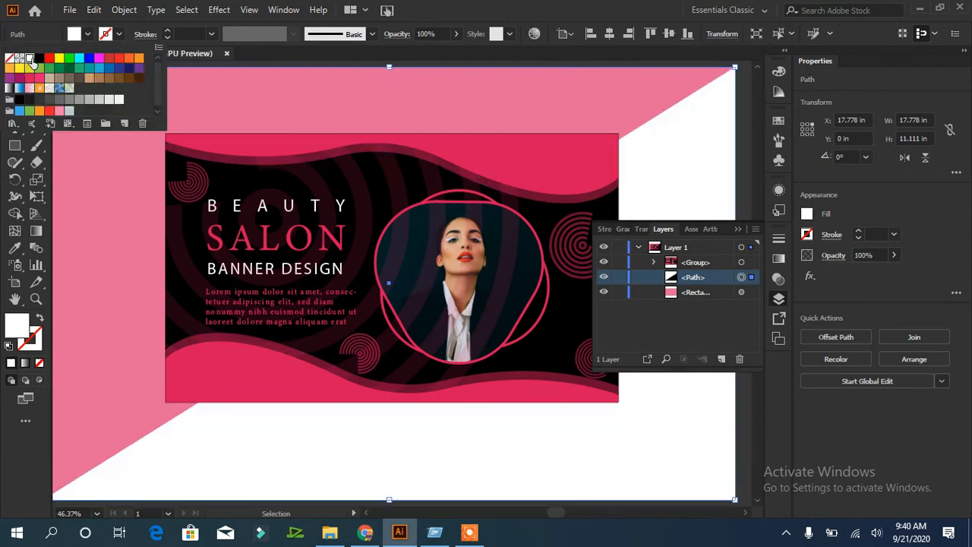
{"action": "left_click", "coordinate": [76, 104]}
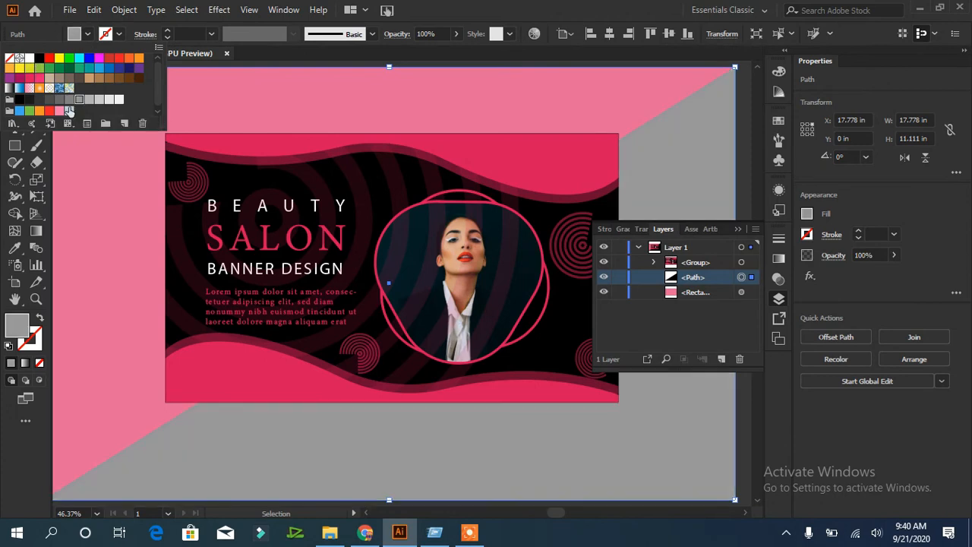
{"action": "left_click", "coordinate": [68, 111]}
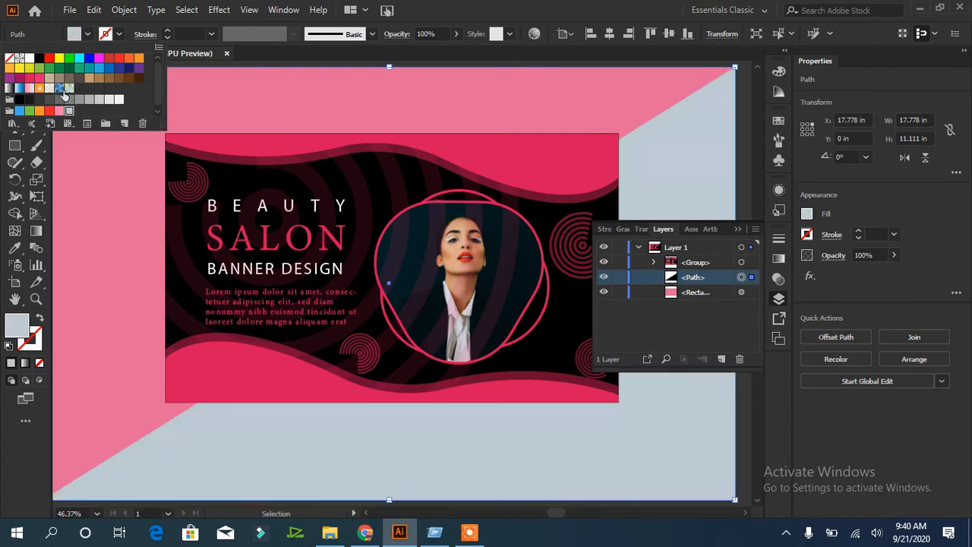
{"action": "left_click", "coordinate": [109, 67]}
{"action": "left_click", "coordinate": [39, 79]}
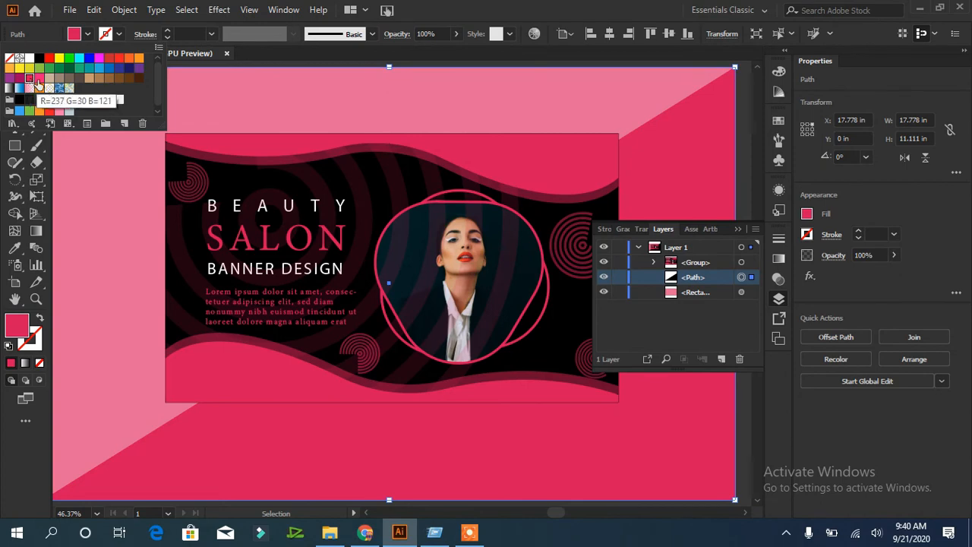
{"action": "left_click", "coordinate": [738, 231]}
{"action": "left_click", "coordinate": [738, 229]}
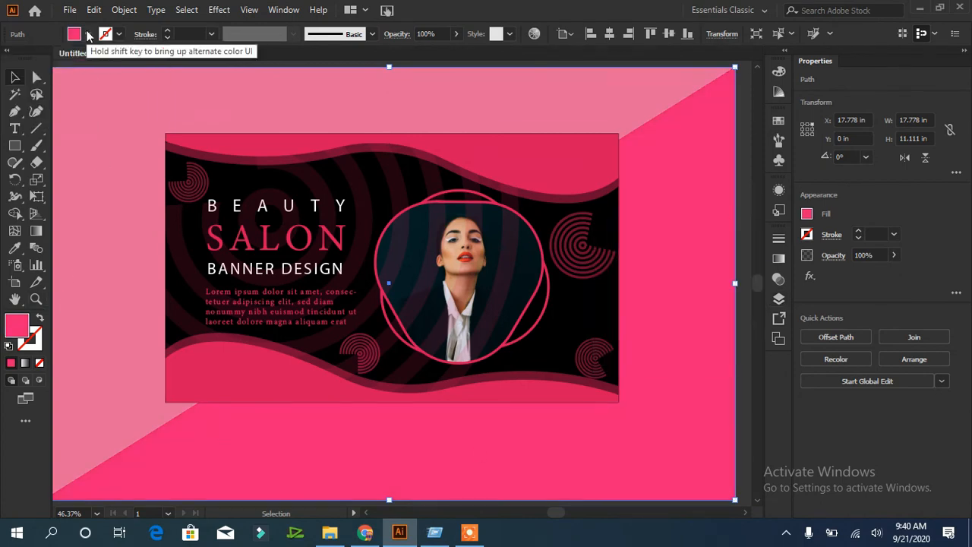
- Start a Drop Shadow effect on the banner group with the preview turned on
{"action": "left_click", "coordinate": [365, 322]}
{"action": "left_click", "coordinate": [219, 10]}
{"action": "mouse_move", "coordinate": [250, 171]}
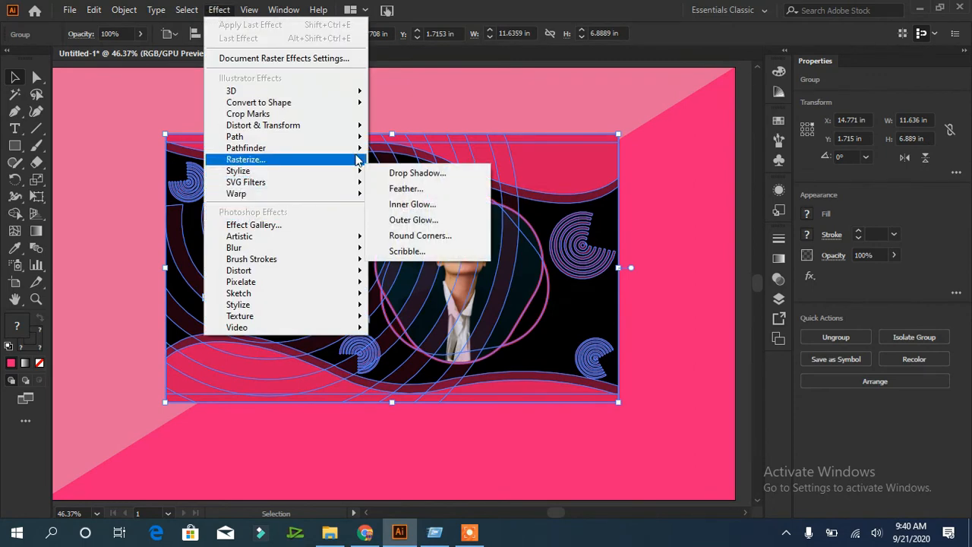
{"action": "left_click", "coordinate": [434, 171]}
{"action": "left_click", "coordinate": [654, 229]}
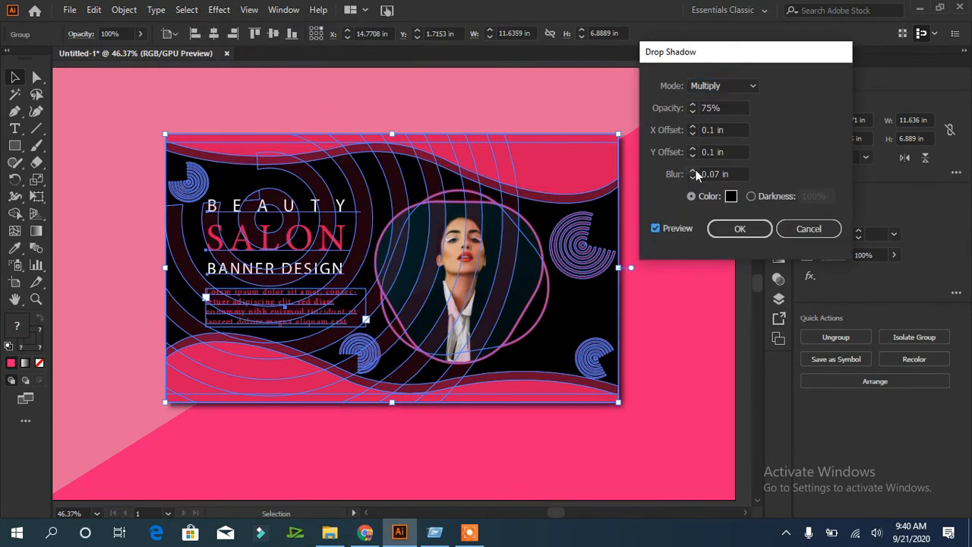
- Set the drop shadow's X offset to 0.4 in, Y offset to 0.5 in and blur to 0.3 in, and apply it
{"action": "left_click", "coordinate": [692, 171]}
{"action": "left_click", "coordinate": [693, 126]}
{"action": "left_click", "coordinate": [693, 127]}
{"action": "left_click", "coordinate": [693, 126]}
{"action": "left_click", "coordinate": [692, 150]}
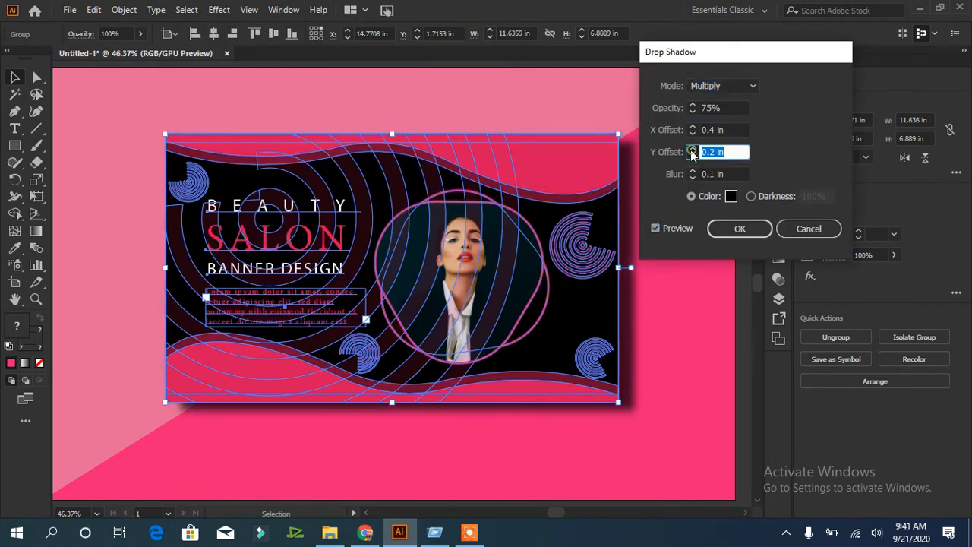
{"action": "left_click", "coordinate": [692, 149]}
{"action": "left_click", "coordinate": [692, 150]}
{"action": "left_click", "coordinate": [691, 149]}
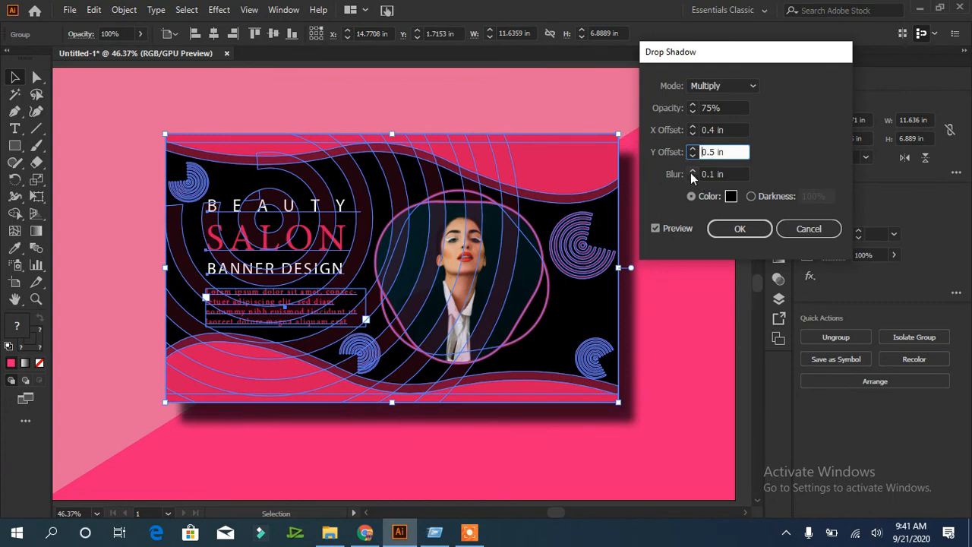
{"action": "left_click", "coordinate": [693, 171]}
{"action": "left_click", "coordinate": [692, 171]}
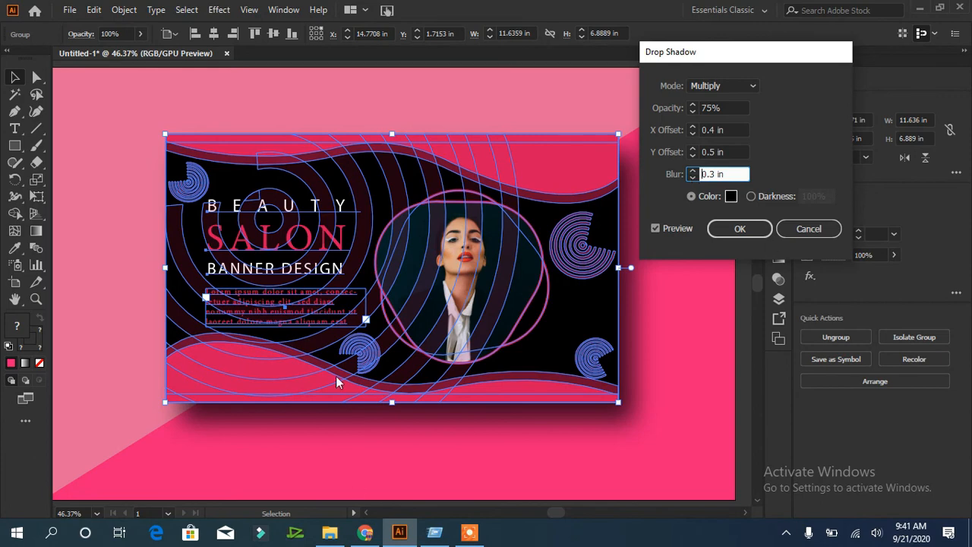
{"action": "key", "text": "Return"}
{"action": "left_click", "coordinate": [735, 495]}
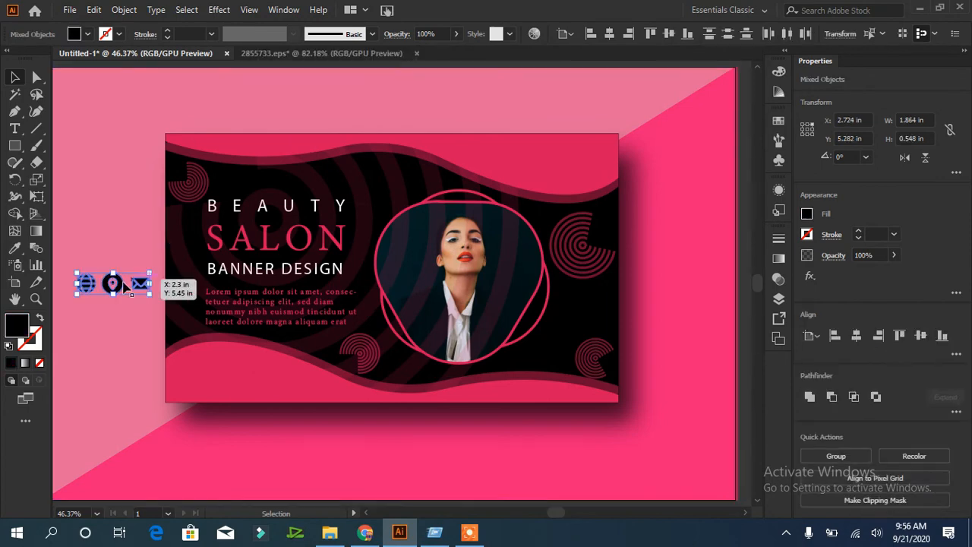
- Move the three contact icons onto the banner's lower-left pink wave, spread them apart and enlarge the envelope icon
{"action": "left_click_drag", "start_coordinate": [89, 282], "coordinate": [282, 373]}
{"action": "left_click", "coordinate": [129, 311]}
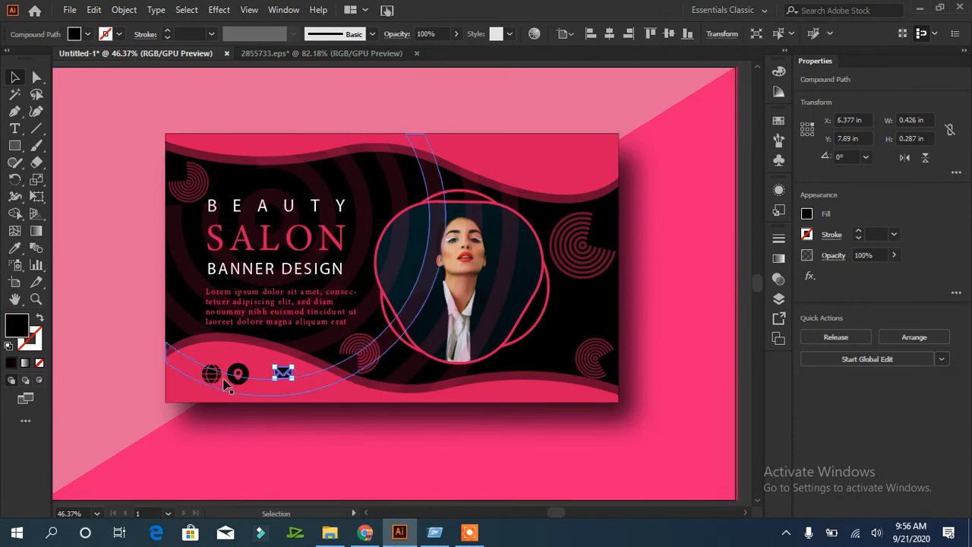
{"action": "left_click_drag", "start_coordinate": [226, 384], "coordinate": [297, 380]}
{"action": "key", "text": "Down"}
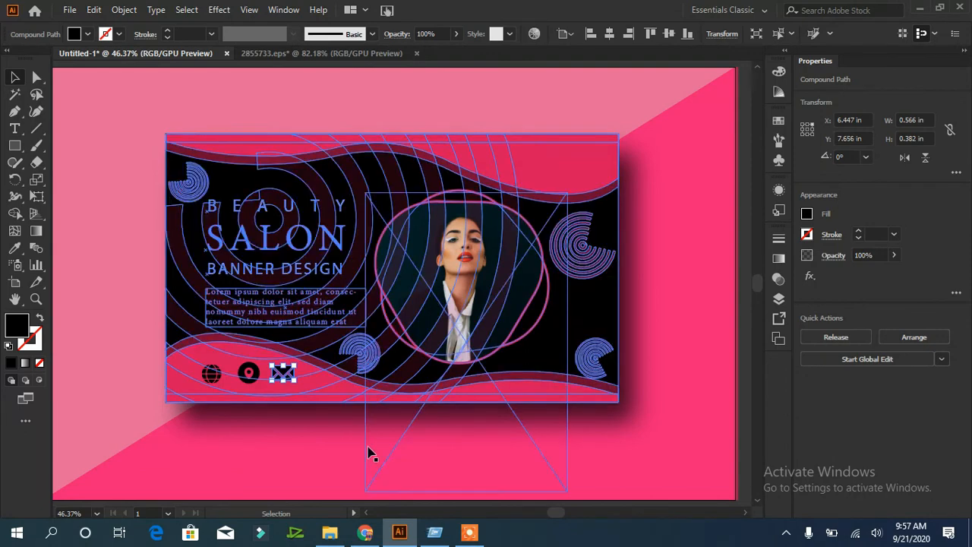
- Nudge the location pin icon to sit evenly spaced between the globe and envelope icons
{"action": "left_click", "coordinate": [368, 451]}
{"action": "left_click", "coordinate": [228, 474]}
{"action": "left_click", "coordinate": [246, 378]}
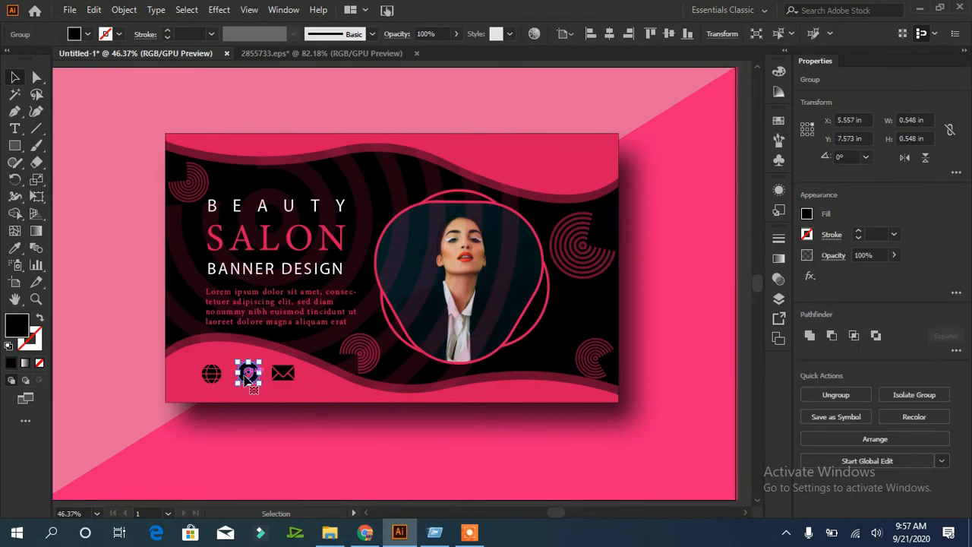
{"action": "left_click", "coordinate": [247, 406]}
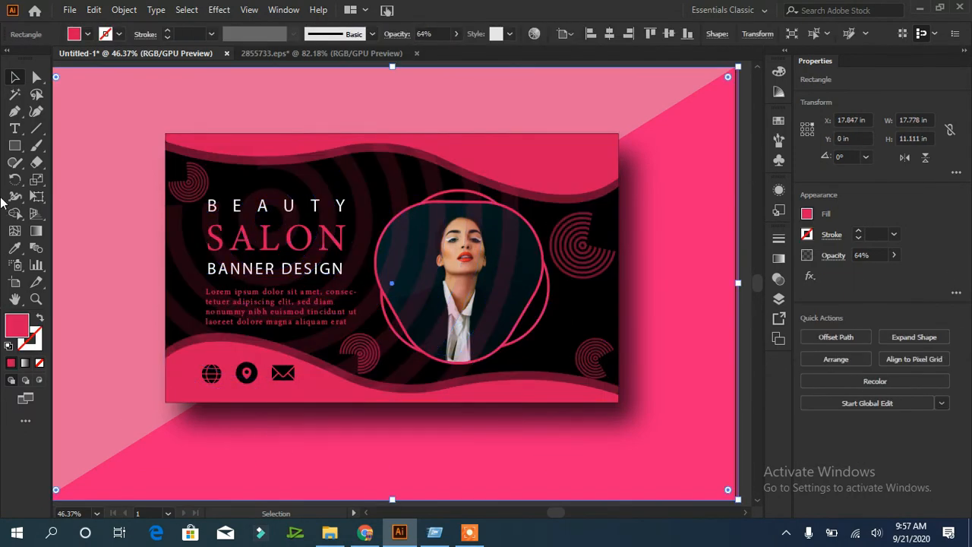
- Add the black text "logo" at about 40.65 px on the banner's upper-right pink wave
{"action": "key", "text": "t"}
{"action": "left_click", "coordinate": [514, 151]}
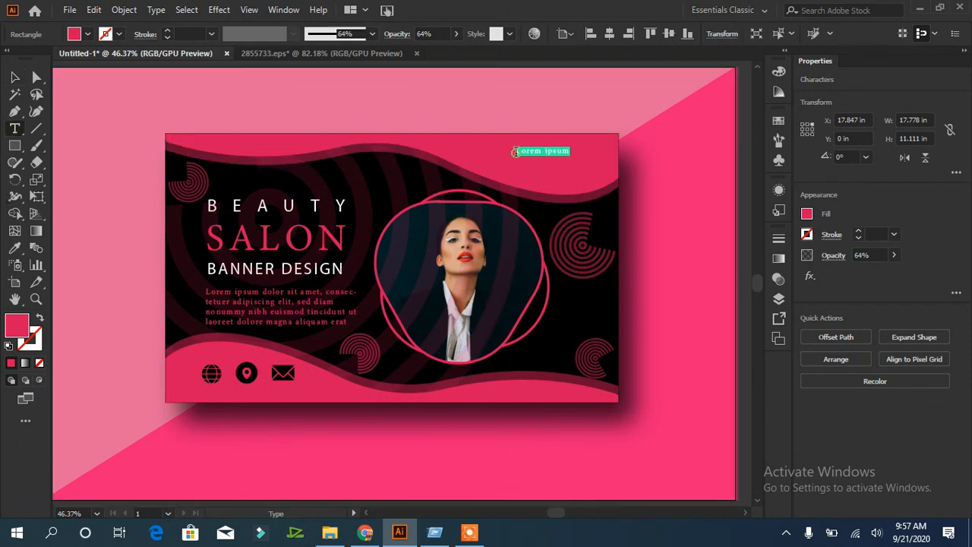
{"action": "type", "text": "Logo"}
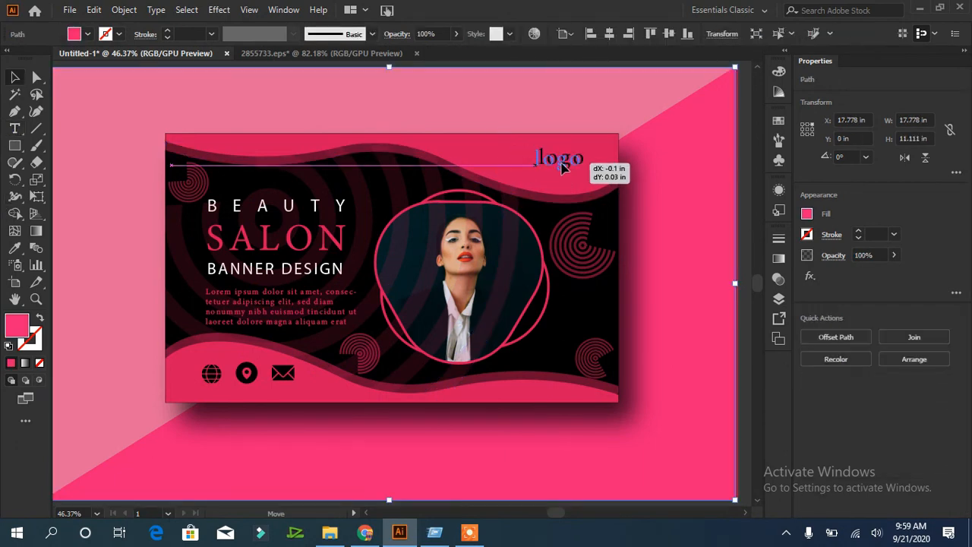
{"action": "left_click", "coordinate": [558, 160]}
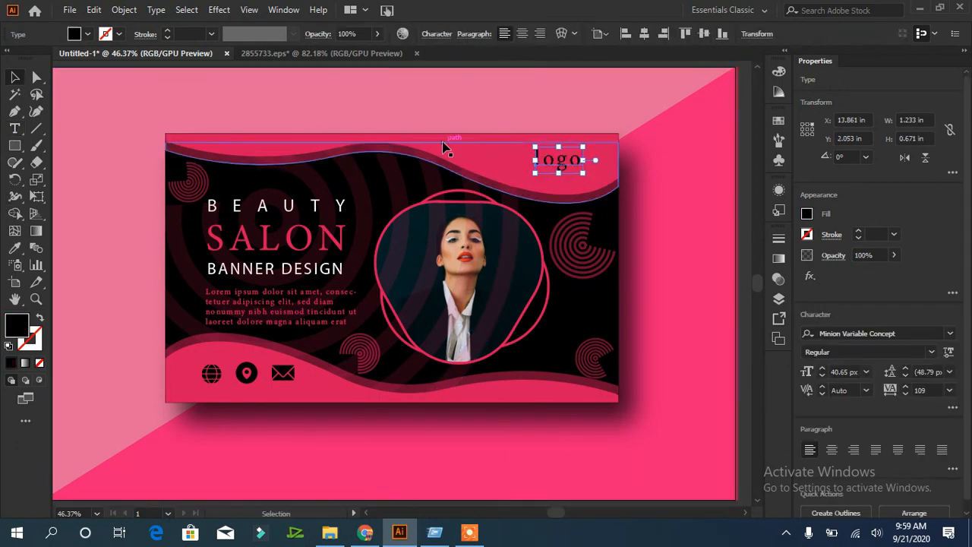
{"action": "left_click", "coordinate": [448, 119]}
- Save the document as an Adobe Illustrator file named SALON in the business-card-icon-information-collection folder
{"action": "left_click", "coordinate": [76, 9]}
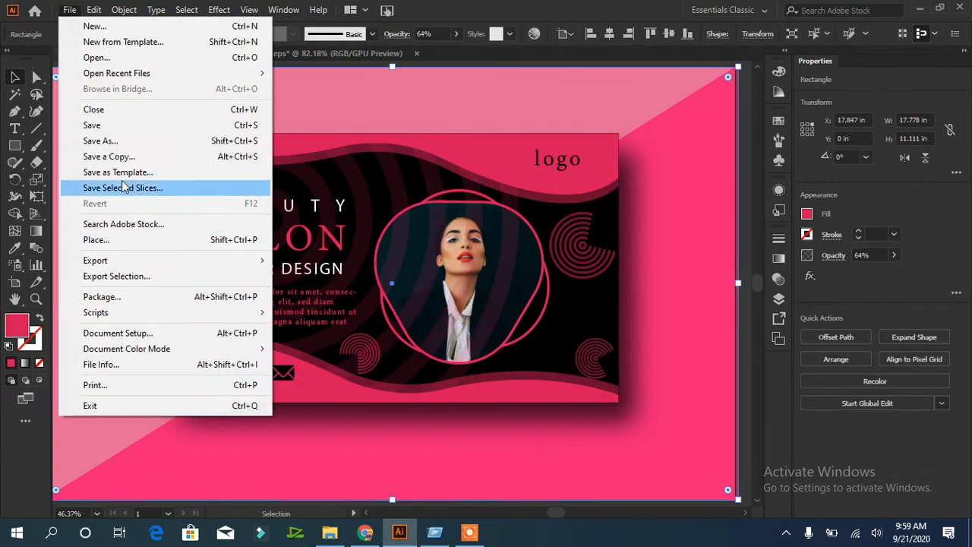
{"action": "left_click", "coordinate": [87, 142]}
{"action": "type", "text": "SALON"}
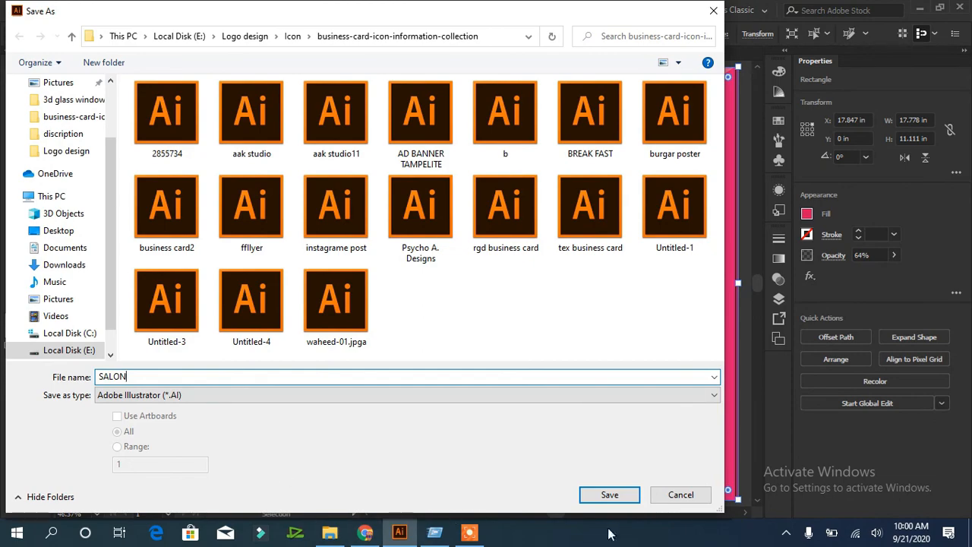
{"action": "left_click", "coordinate": [609, 495]}
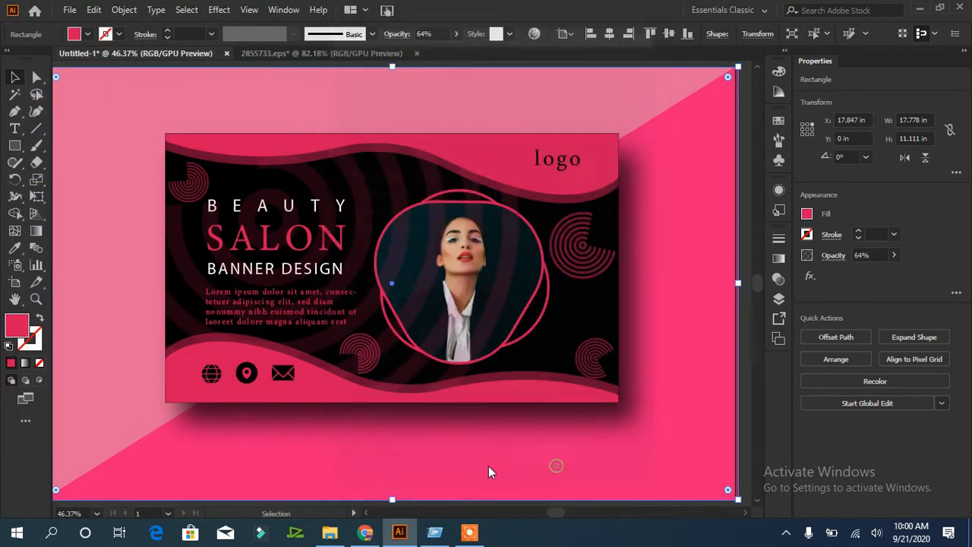
- Export the design as a JPEG named SALON using artboards, accepting the export options
{"action": "left_click", "coordinate": [70, 9]}
{"action": "mouse_move", "coordinate": [136, 260]}
{"action": "left_click", "coordinate": [323, 276]}
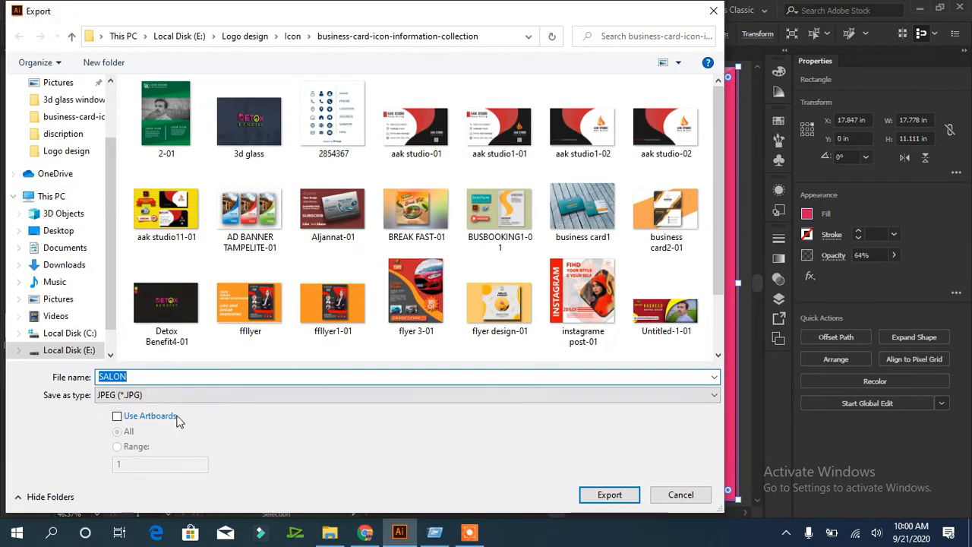
{"action": "left_click", "coordinate": [180, 419]}
{"action": "left_click", "coordinate": [610, 493]}
{"action": "left_click", "coordinate": [508, 382]}
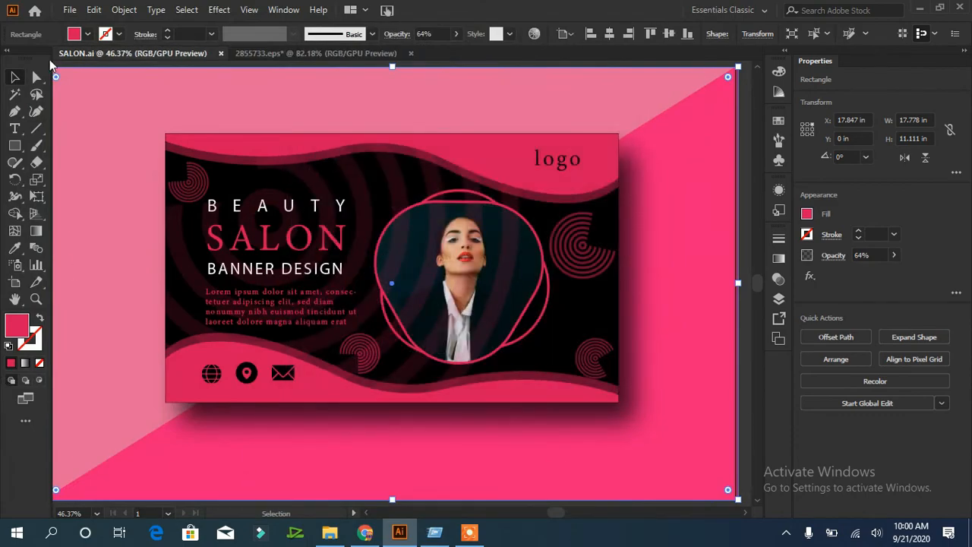
{"action": "left_click", "coordinate": [470, 532]}
{"action": "left_click", "coordinate": [559, 513]}
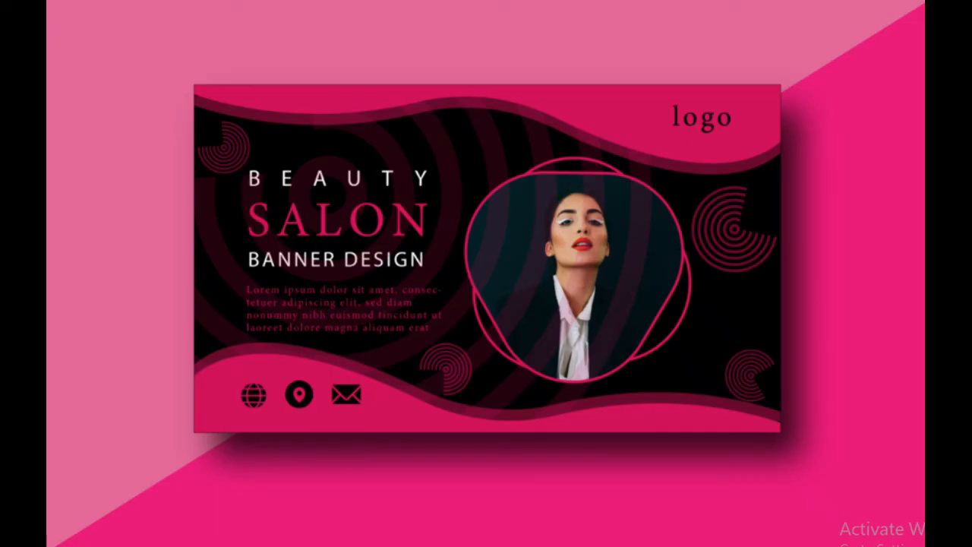